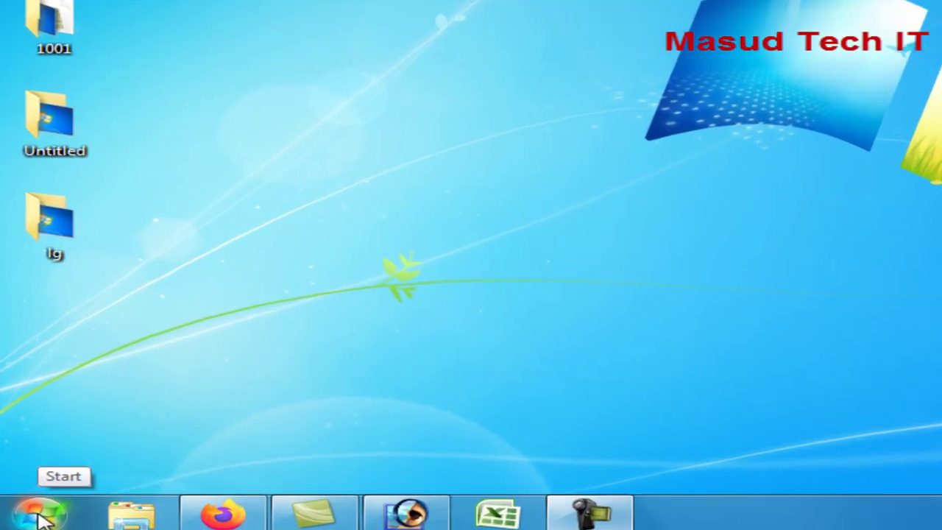
Search the Start menu for 'word', then clear the search to restore the default list.
{"action": "left_click", "coordinate": [20, 521]}
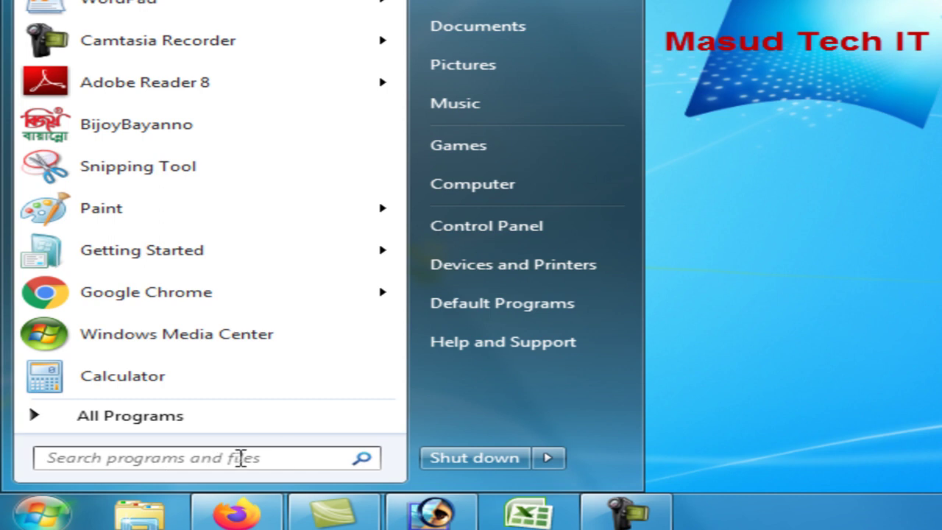
{"action": "type", "text": "wor"}
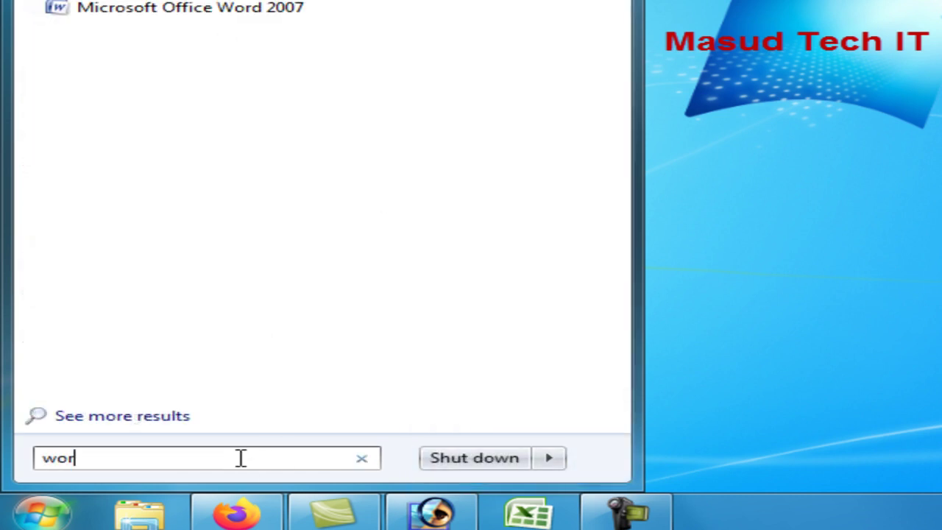
{"action": "type", "text": "d"}
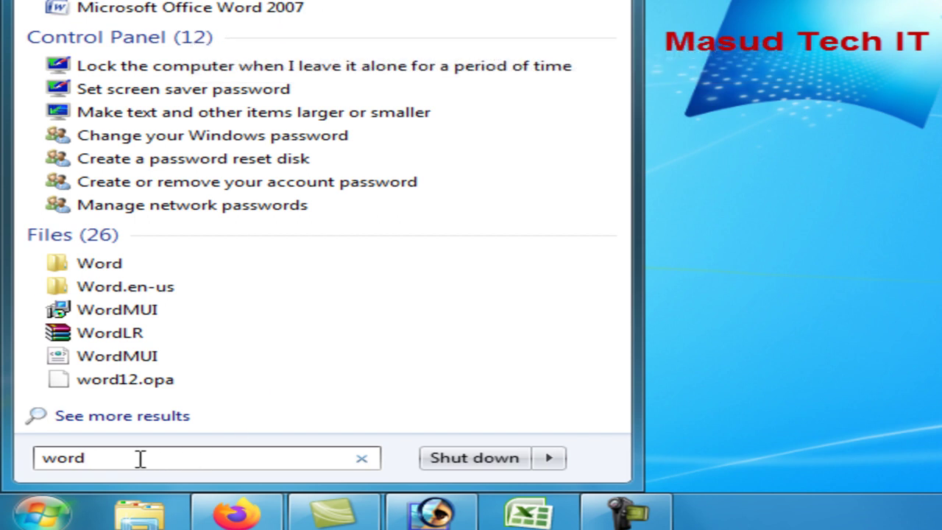
{"action": "left_click_drag", "start_coordinate": [140, 456], "coordinate": [17, 456]}
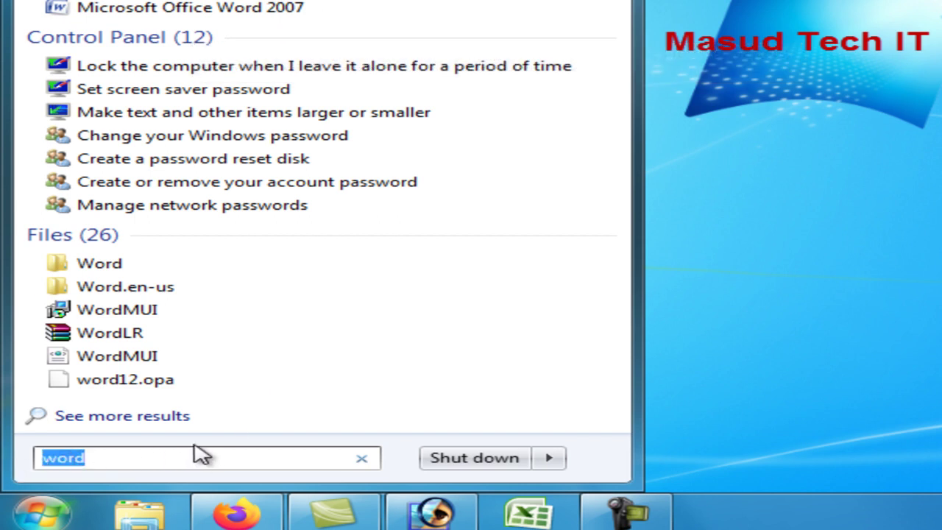
{"action": "key", "text": "BackSpace"}
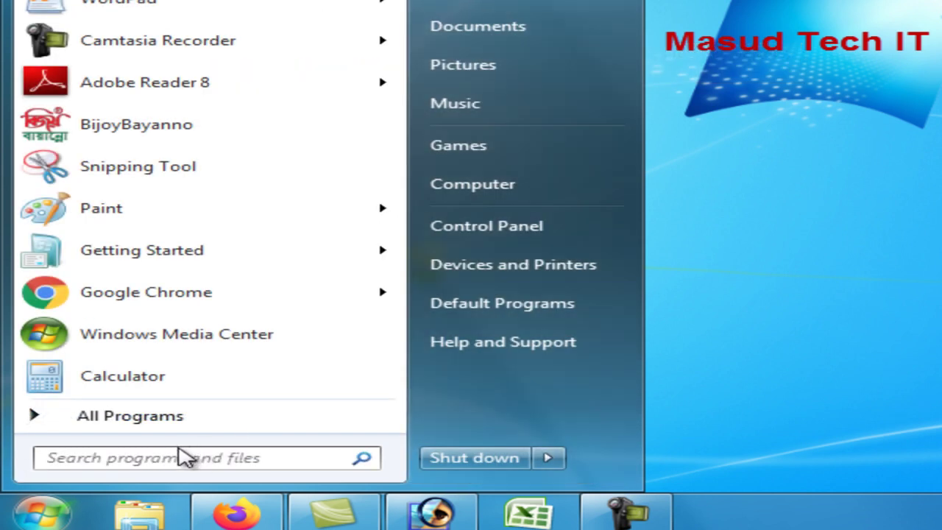
Launch Microsoft Office Word 2007 from All Programs > Microsoft Office.
{"action": "left_click", "coordinate": [157, 418]}
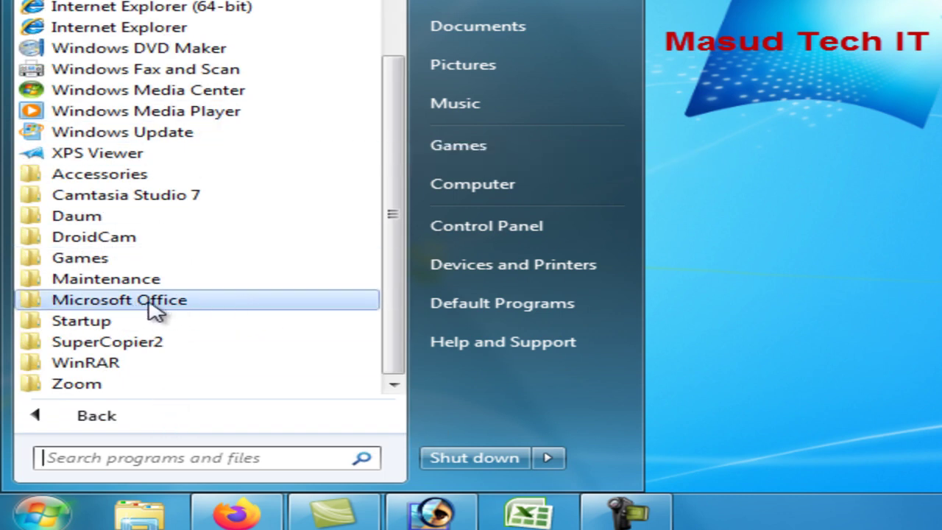
{"action": "left_click", "coordinate": [206, 310]}
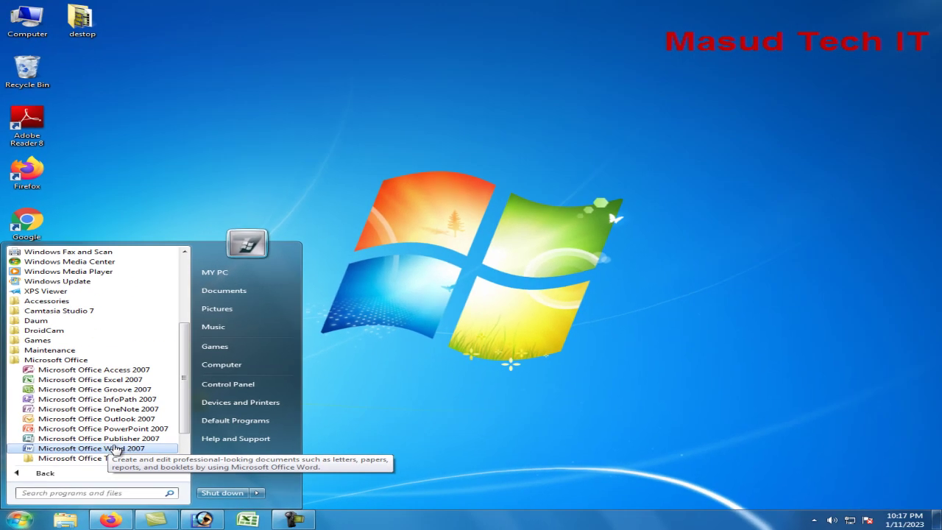
{"action": "left_click", "coordinate": [102, 451]}
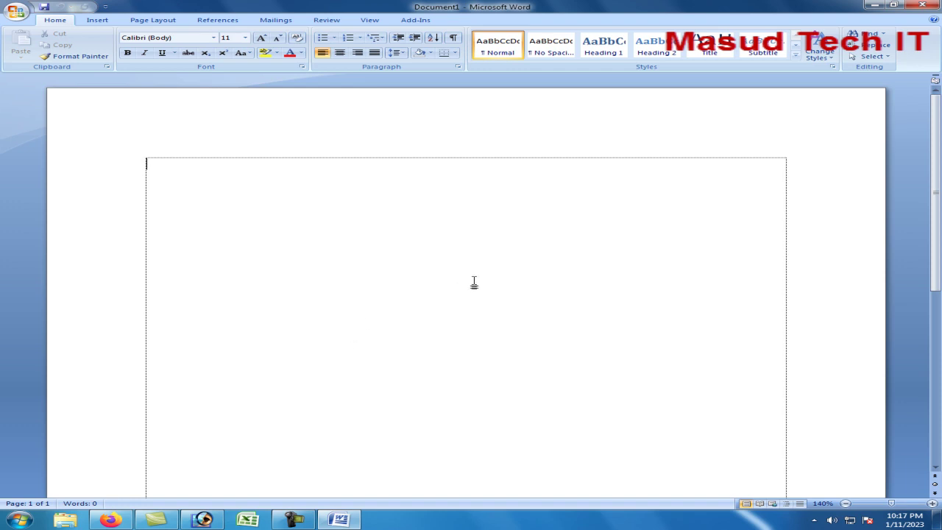
{"action": "scroll", "coordinate": [474, 283], "scroll_direction": "down", "scroll_amount": 3}
{"action": "scroll", "coordinate": [474, 282], "scroll_direction": "down", "scroll_amount": 2}
{"action": "scroll", "coordinate": [474, 283], "scroll_direction": "up", "scroll_amount": 2}
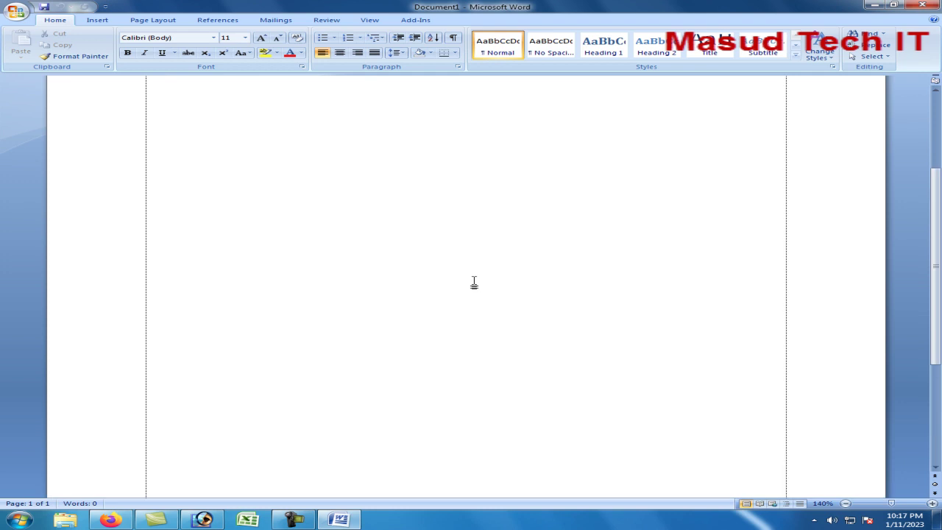
{"action": "scroll", "coordinate": [474, 283], "scroll_direction": "up", "scroll_amount": 3}
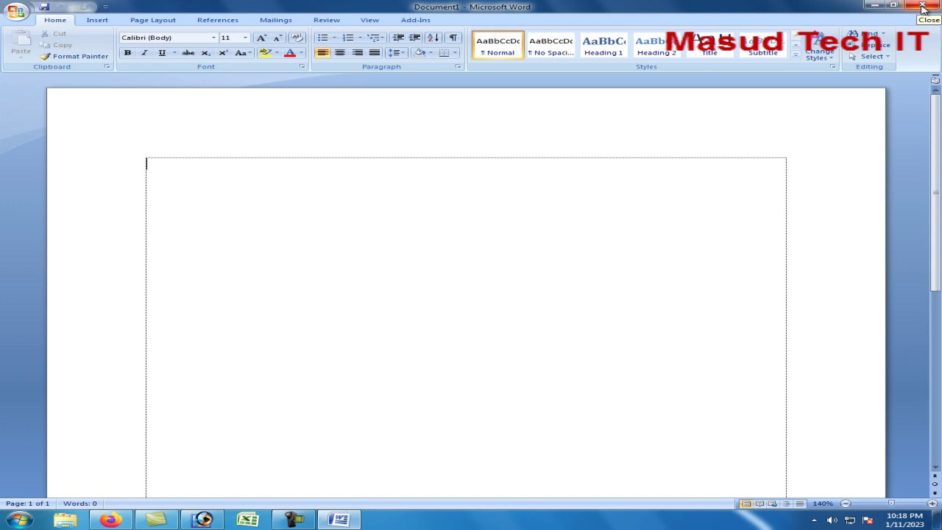
Close Word and relaunch Microsoft Office Word 2007 via a Start menu search for 'word'.
{"action": "left_click", "coordinate": [923, 8]}
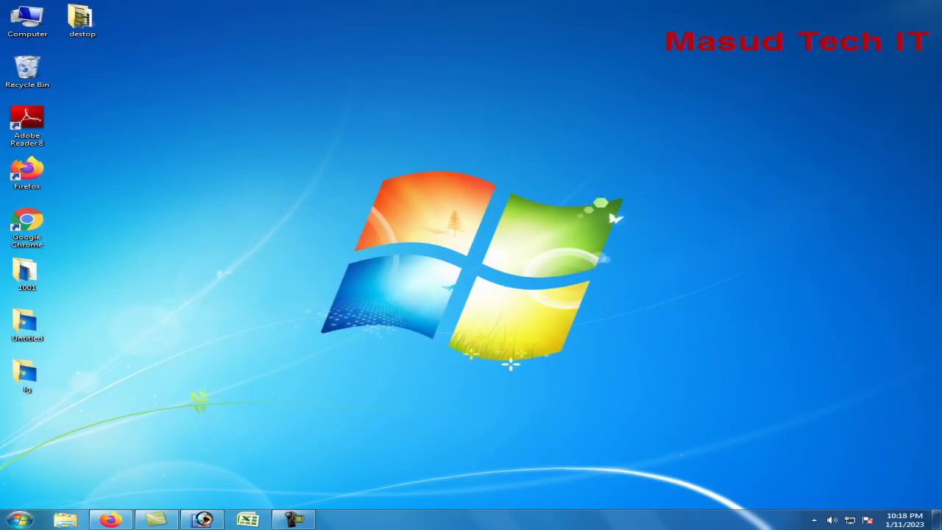
{"action": "left_click", "coordinate": [13, 519]}
{"action": "type", "text": "wo"}
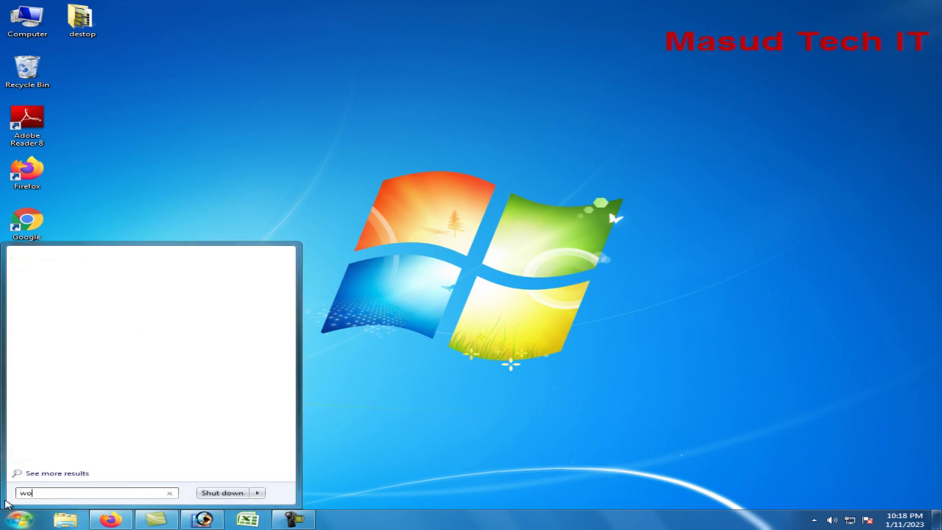
{"action": "type", "text": "rd"}
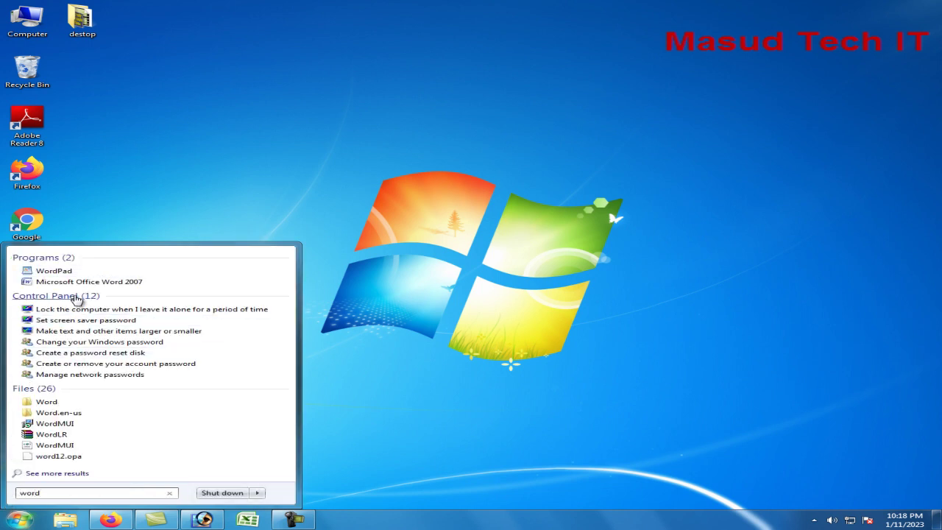
{"action": "left_click", "coordinate": [81, 282]}
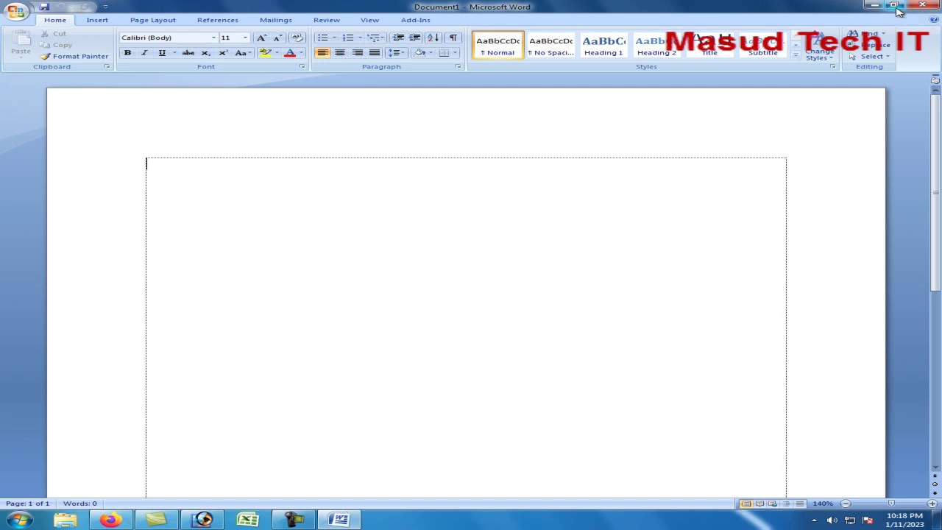
{"action": "left_click", "coordinate": [895, 7]}
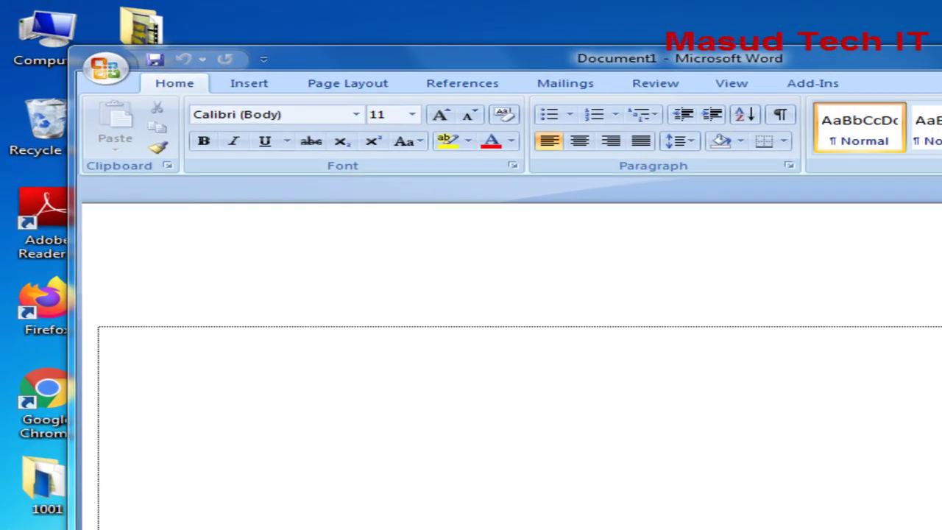
{"action": "key", "text": "super+Up"}
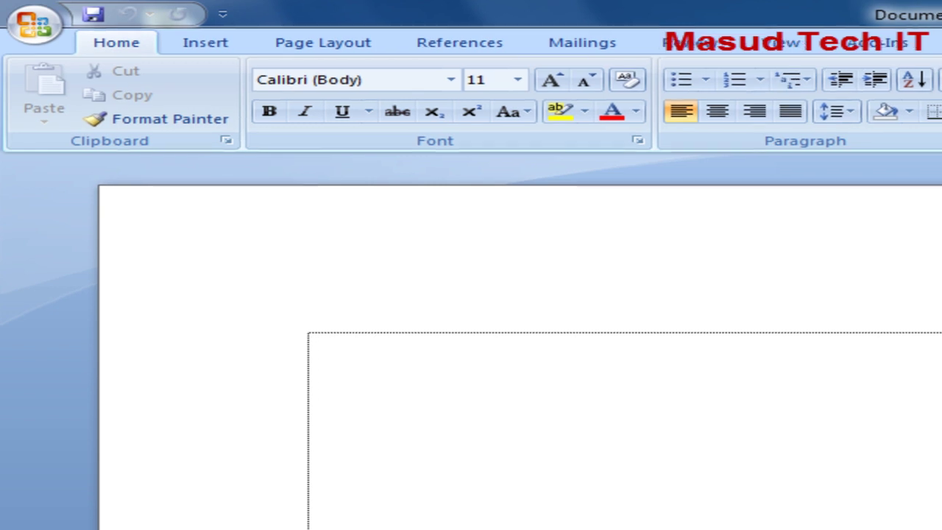
{"action": "key", "text": "alt+F4"}
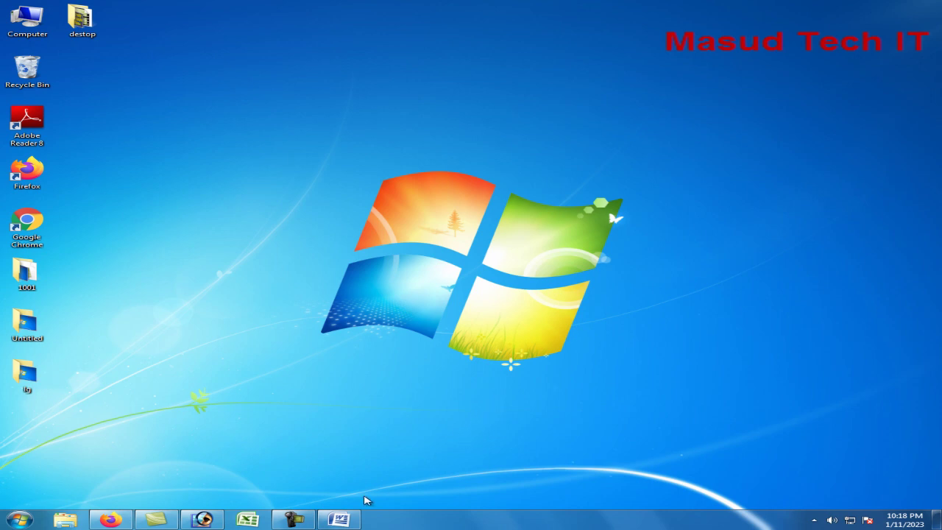
{"action": "left_click", "coordinate": [341, 518]}
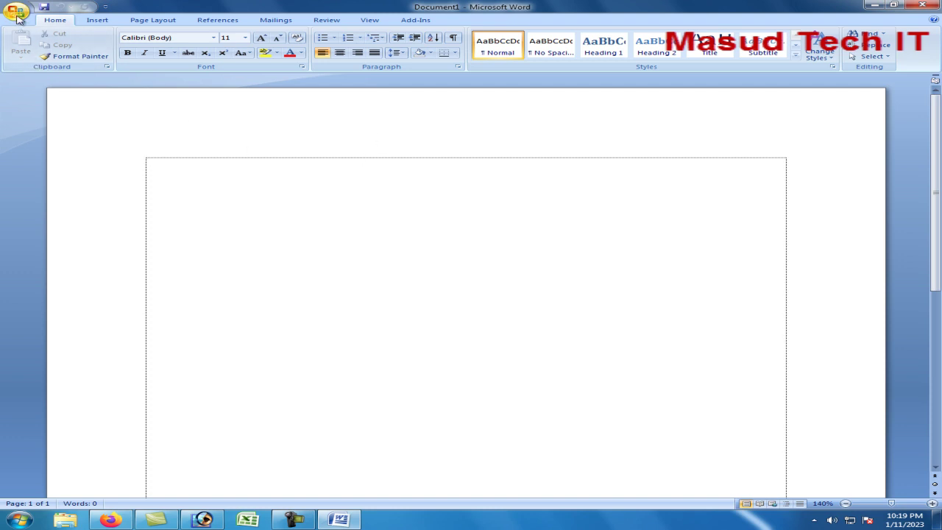
Open the Office Button menu and dismiss it without choosing a command.
{"action": "left_click", "coordinate": [17, 13]}
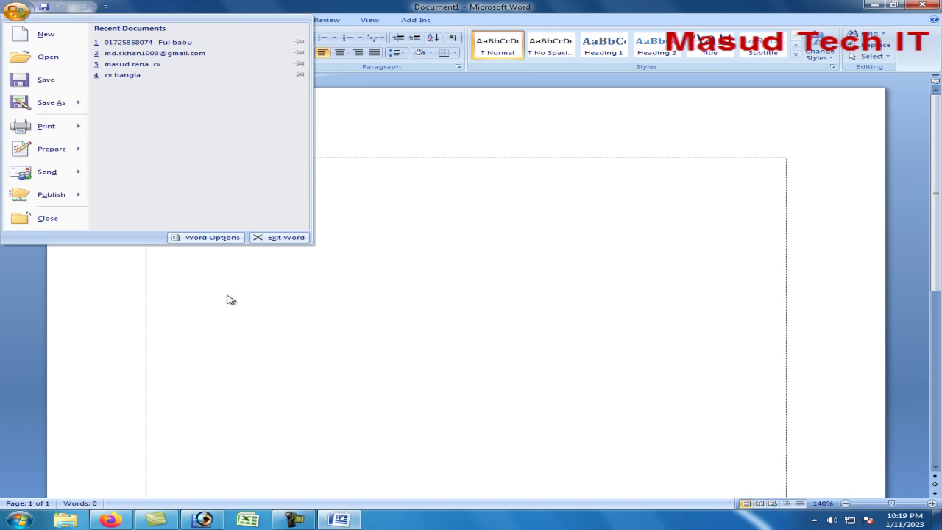
{"action": "left_click", "coordinate": [230, 299]}
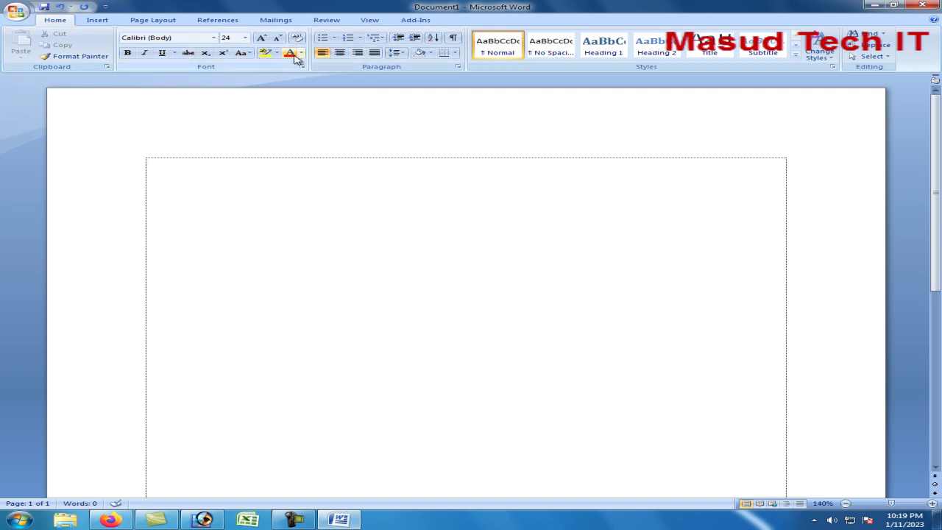
{"action": "left_click", "coordinate": [98, 21]}
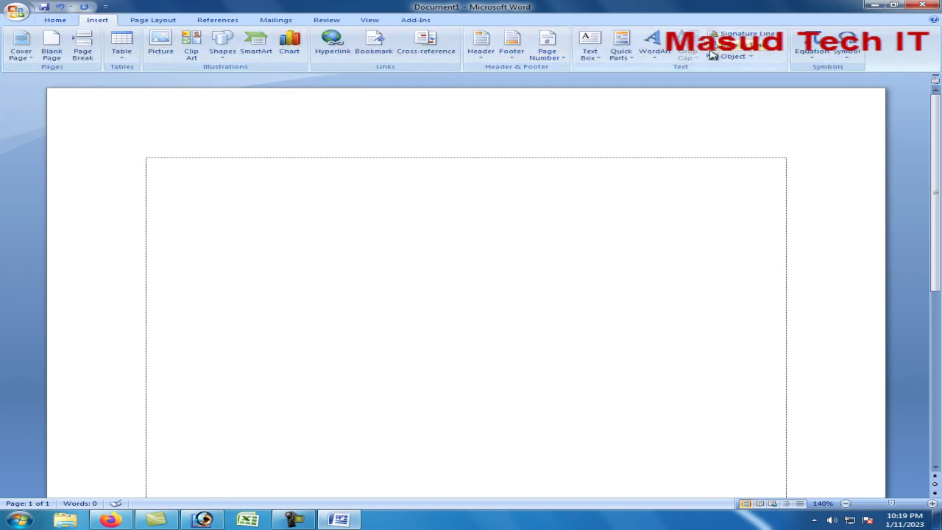
{"action": "left_click", "coordinate": [57, 20]}
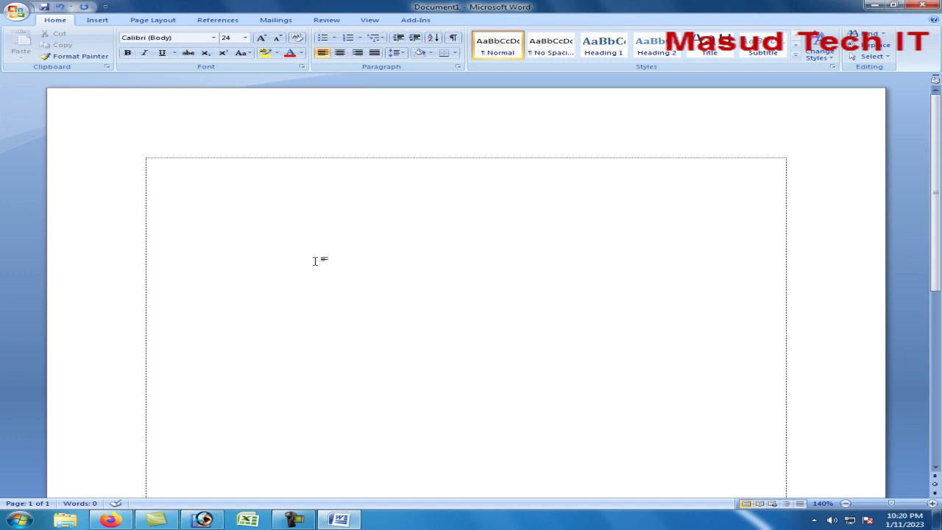
Type 'asdf jkl gh' on the first line of the document.
{"action": "type", "text": "asdf j"}
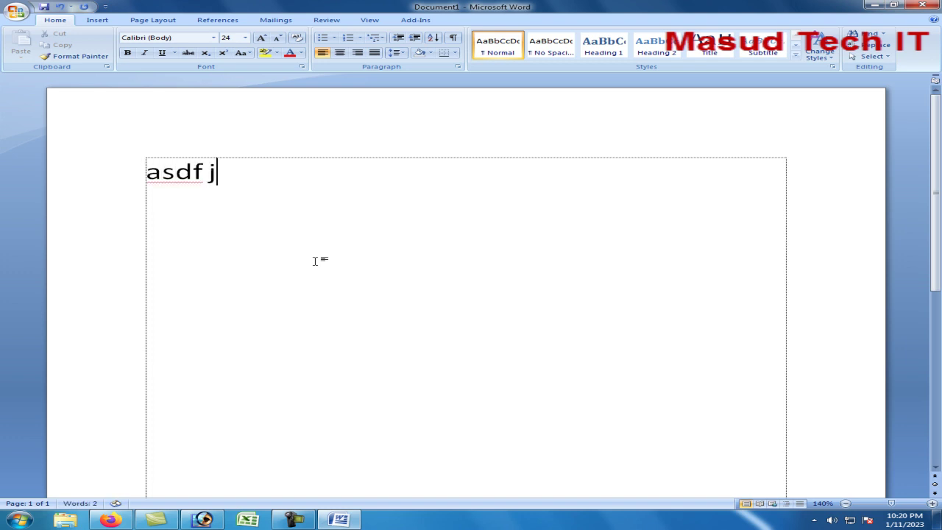
{"action": "type", "text": "kl "}
{"action": "type", "text": "gh"}
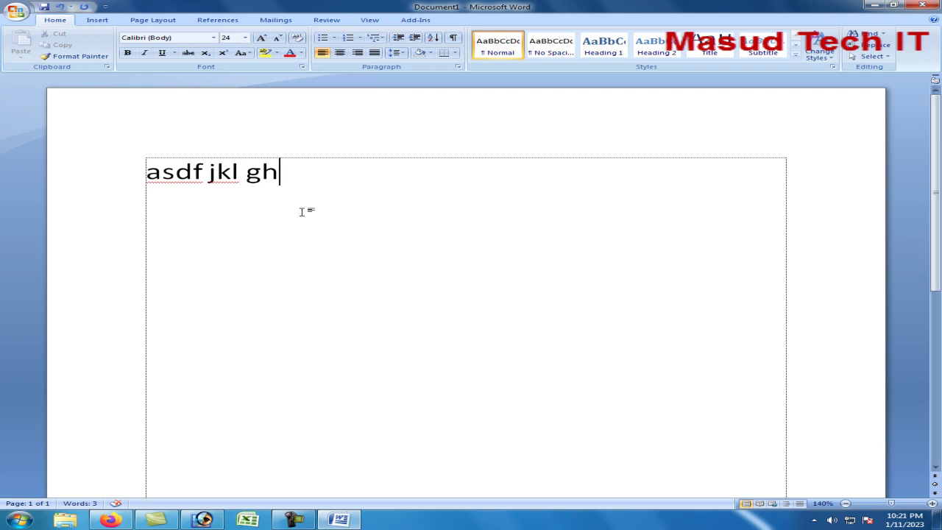
{"action": "triple_click", "coordinate": [323, 177]}
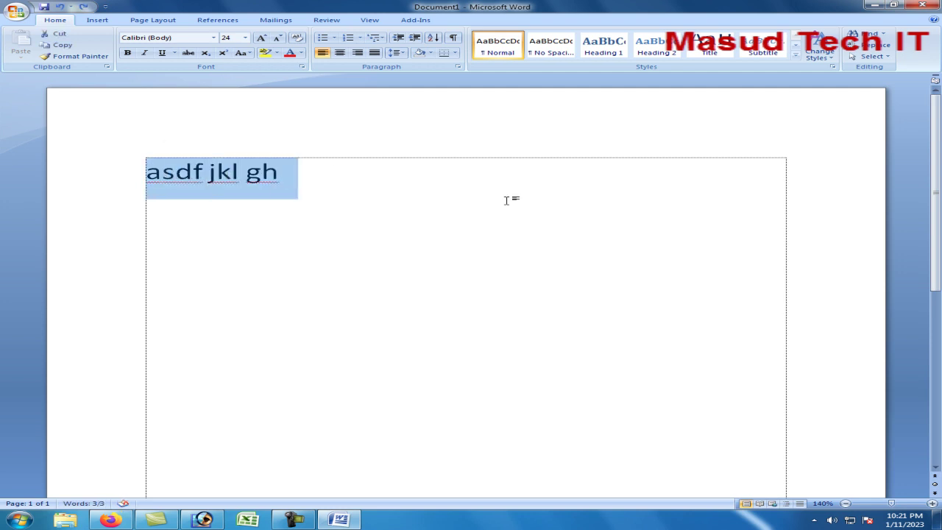
{"action": "type", "text": "a quick brown fox over the lazy dog"}
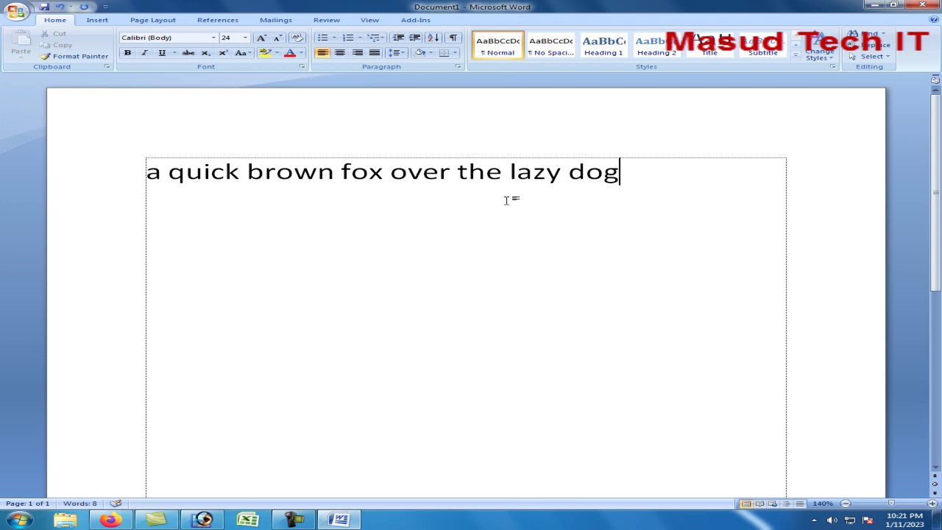
{"action": "type", "text": "."}
{"action": "left_click_drag", "start_coordinate": [620, 176], "coordinate": [120, 183]}
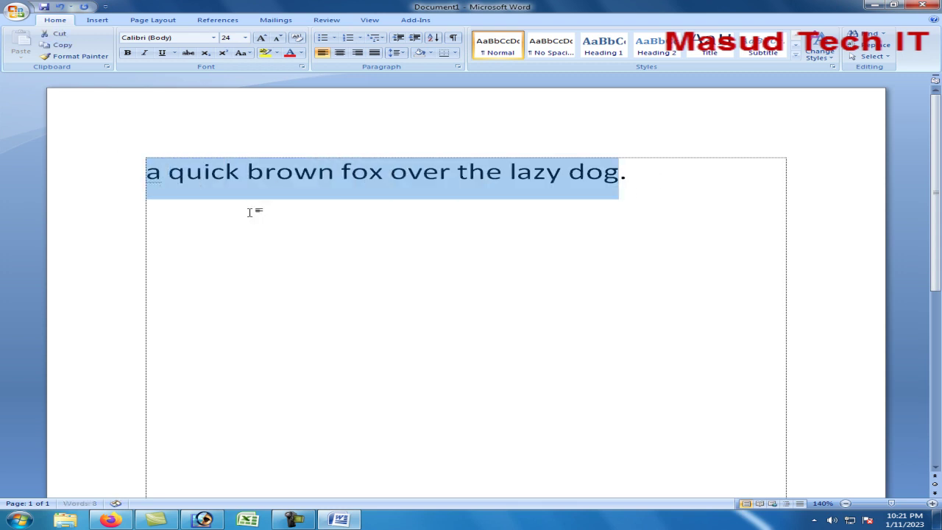
{"action": "left_click", "coordinate": [677, 187]}
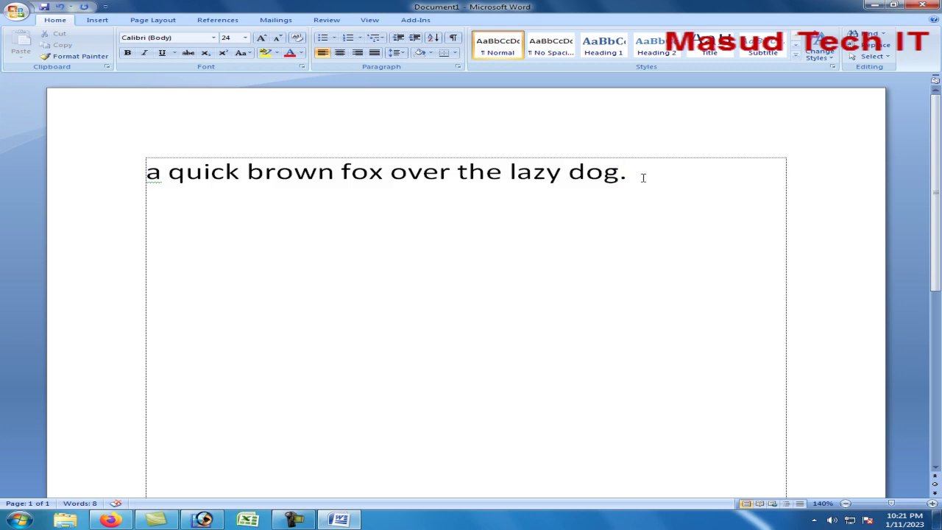
{"action": "left_click_drag", "start_coordinate": [390, 178], "coordinate": [160, 184]}
{"action": "left_click", "coordinate": [586, 183]}
{"action": "left_click", "coordinate": [679, 180]}
{"action": "left_click_drag", "start_coordinate": [664, 176], "coordinate": [148, 185]}
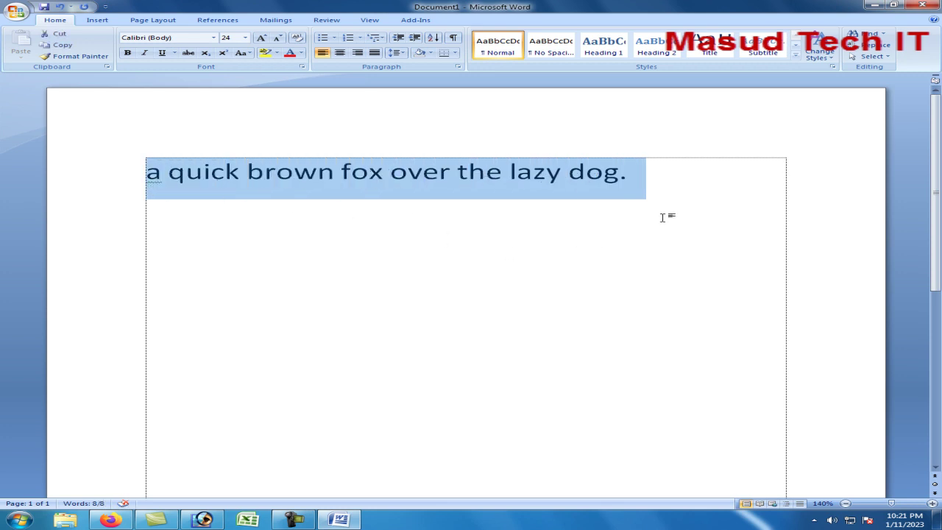
{"action": "left_click", "coordinate": [661, 193]}
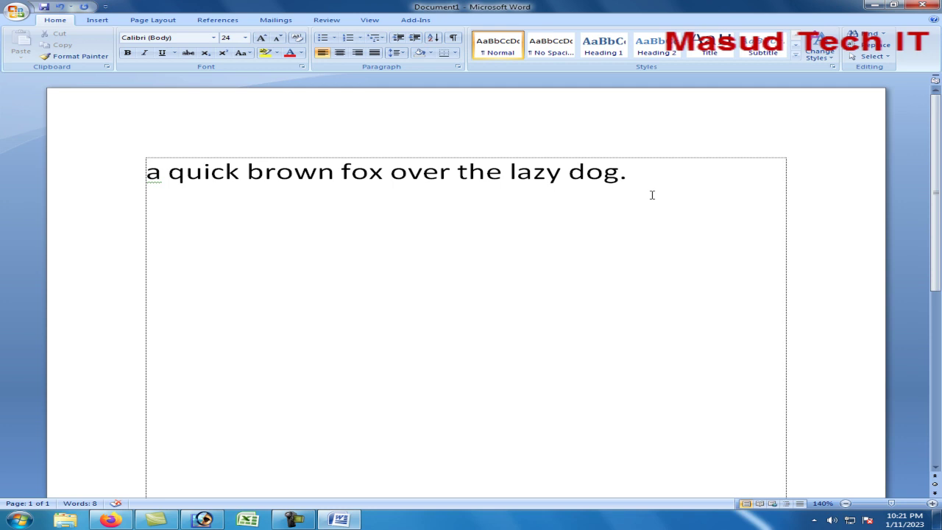
{"action": "left_click", "coordinate": [74, 56]}
{"action": "left_click_drag", "start_coordinate": [680, 177], "coordinate": [151, 184]}
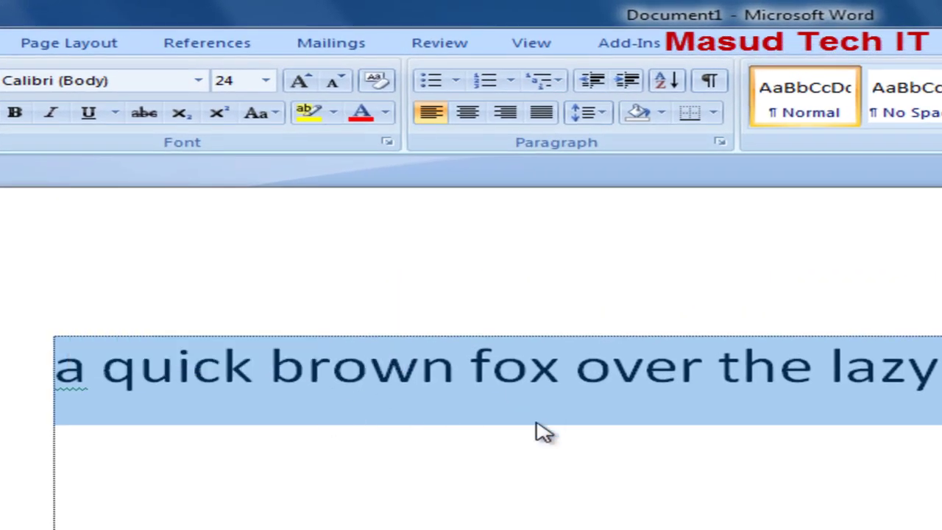
Apply Berlin Sans FB Demi to the sentence from the font list.
{"action": "left_click", "coordinate": [199, 82]}
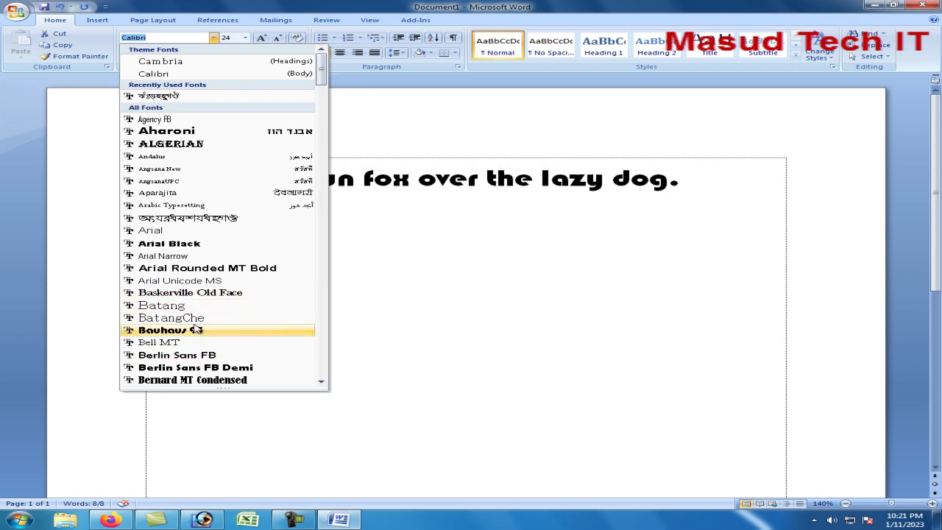
{"action": "scroll", "coordinate": [198, 335], "scroll_direction": "down", "scroll_amount": 1}
{"action": "scroll", "coordinate": [197, 335], "scroll_direction": "down", "scroll_amount": 1}
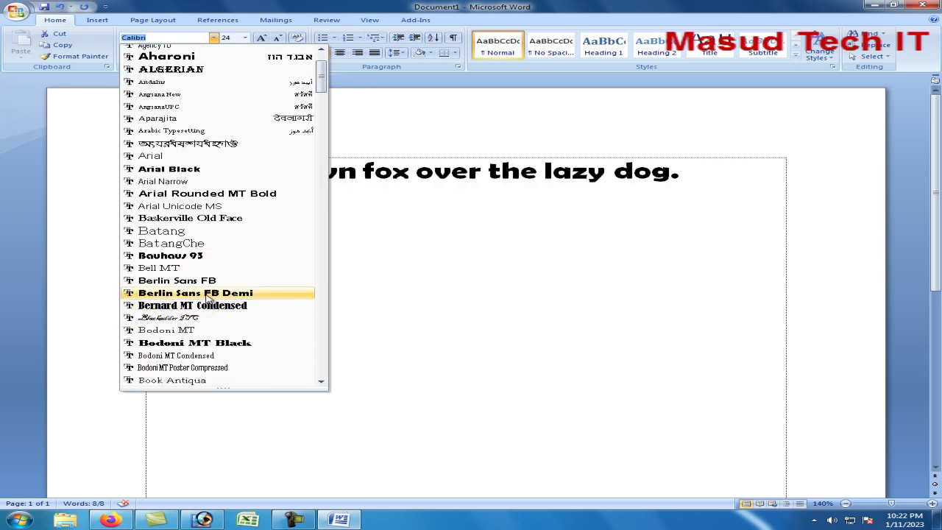
{"action": "left_click", "coordinate": [209, 294]}
Reselect the sentence and change its font to Times New Roman.
{"action": "left_click", "coordinate": [718, 194]}
{"action": "left_click_drag", "start_coordinate": [614, 174], "coordinate": [172, 204]}
{"action": "left_click", "coordinate": [658, 213]}
{"action": "left_click_drag", "start_coordinate": [742, 181], "coordinate": [147, 185]}
{"action": "left_click", "coordinate": [166, 41]}
{"action": "type", "text": "Times New Roman"}
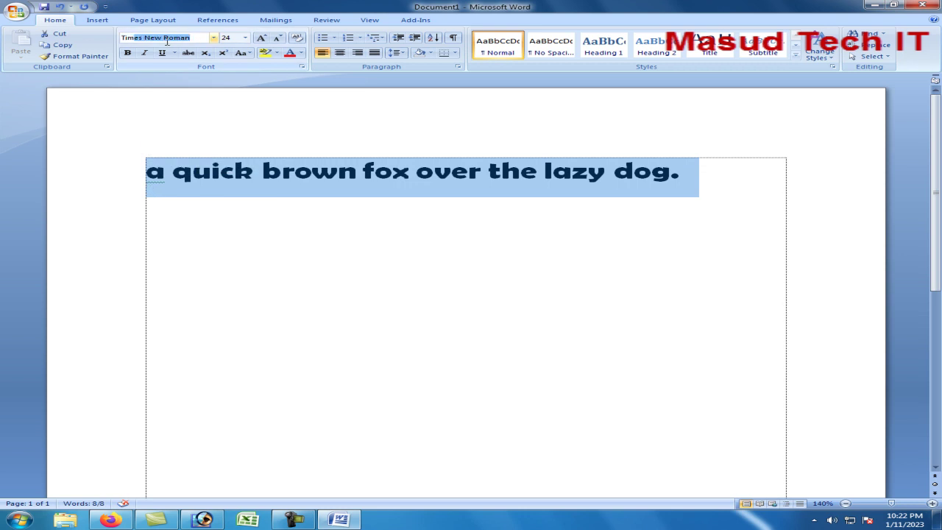
{"action": "key", "text": "Return"}
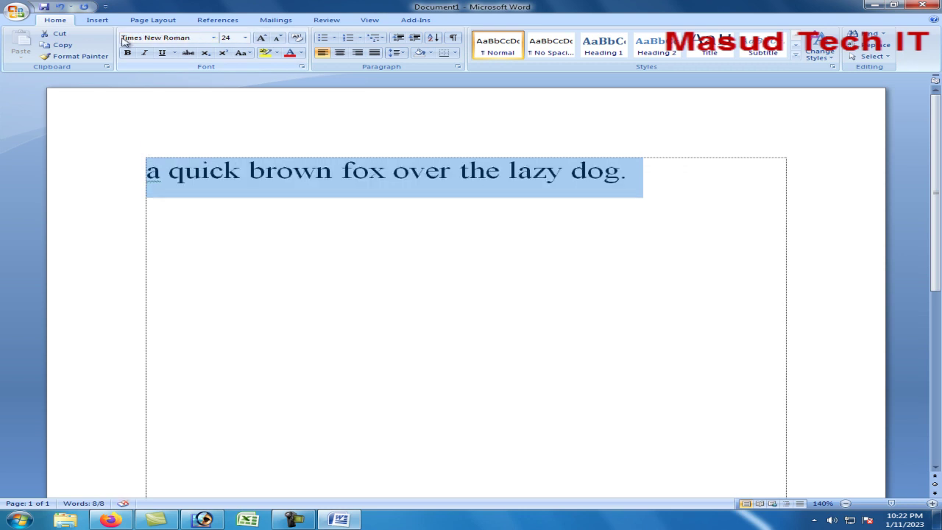
{"action": "left_click", "coordinate": [390, 227]}
{"action": "left_click_drag", "start_coordinate": [684, 174], "coordinate": [148, 178]}
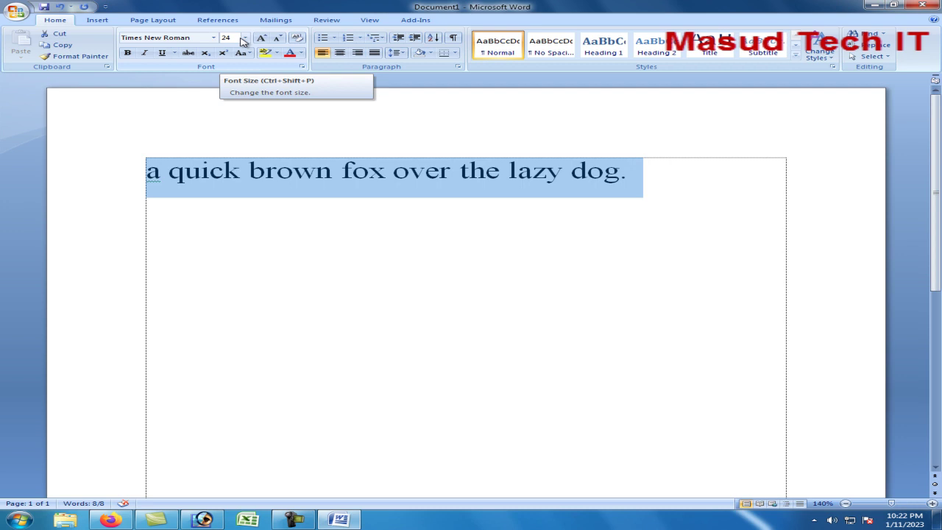
Try font size 5 and then 16 on the sentence.
{"action": "left_click", "coordinate": [245, 39]}
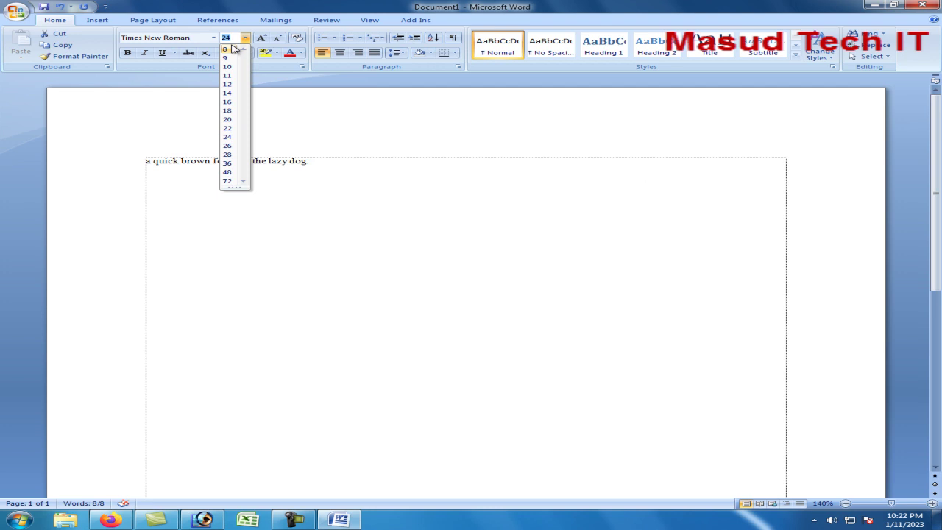
{"action": "type", "text": "5"}
{"action": "key", "text": "Return"}
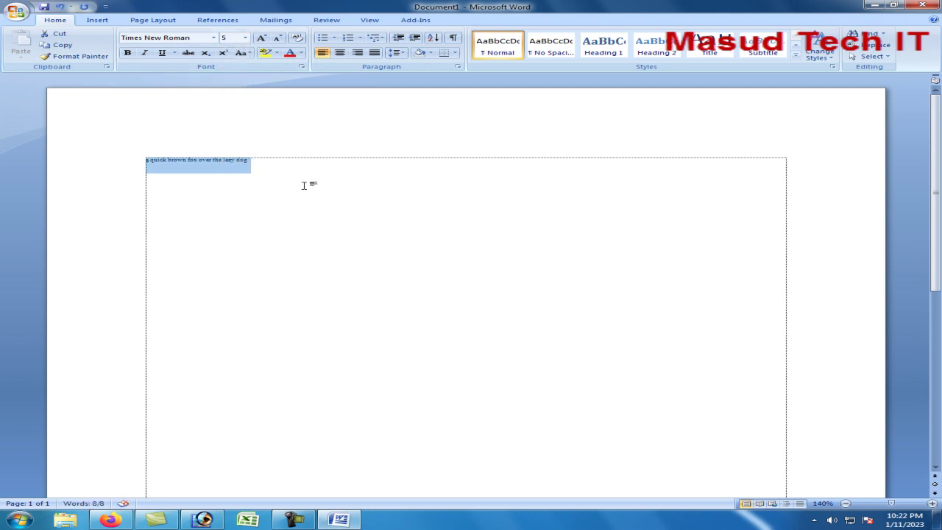
{"action": "scroll", "coordinate": [299, 184], "scroll_direction": "up", "scroll_amount": 1}
{"action": "scroll", "coordinate": [295, 177], "scroll_direction": "up", "scroll_amount": 2}
{"action": "type", "text": "16"}
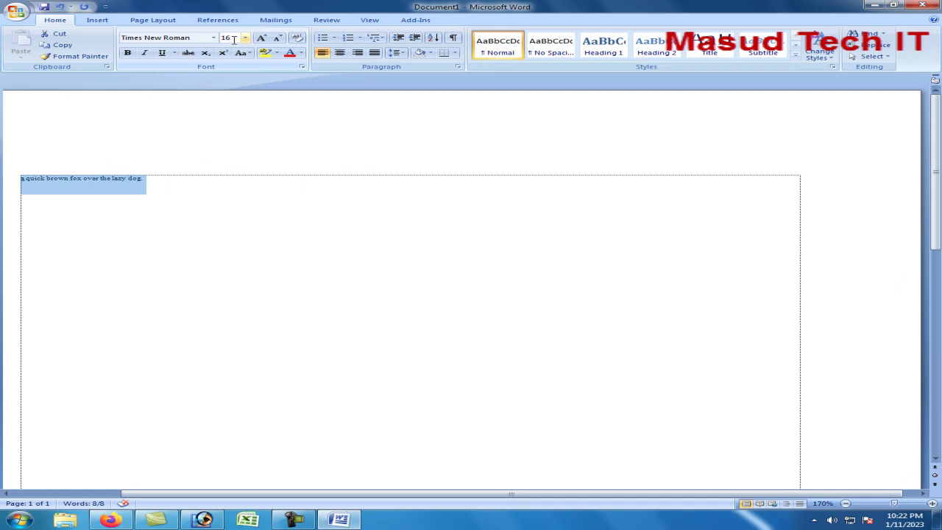
{"action": "key", "text": "Return"}
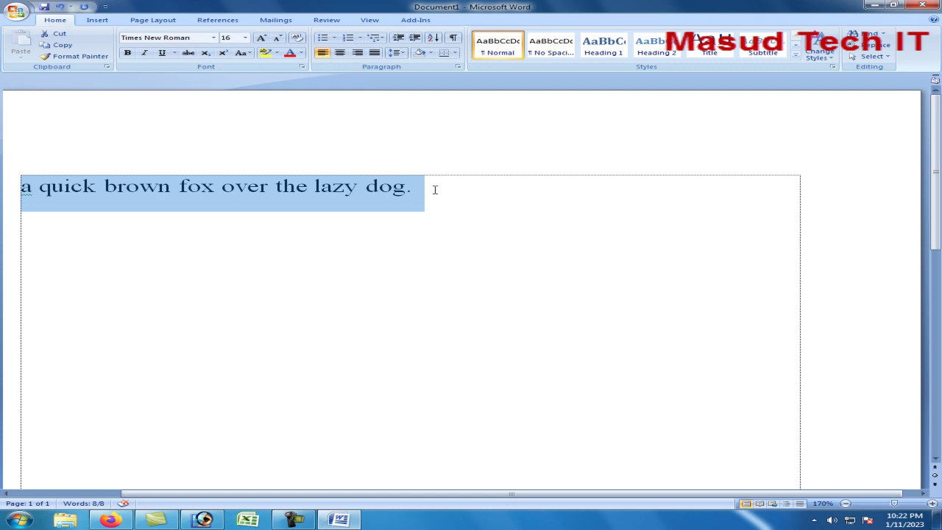
Reselect the sentence and shrink it to a 1-point font size.
{"action": "left_click", "coordinate": [435, 190]}
{"action": "left_click_drag", "start_coordinate": [433, 188], "coordinate": [2, 204]}
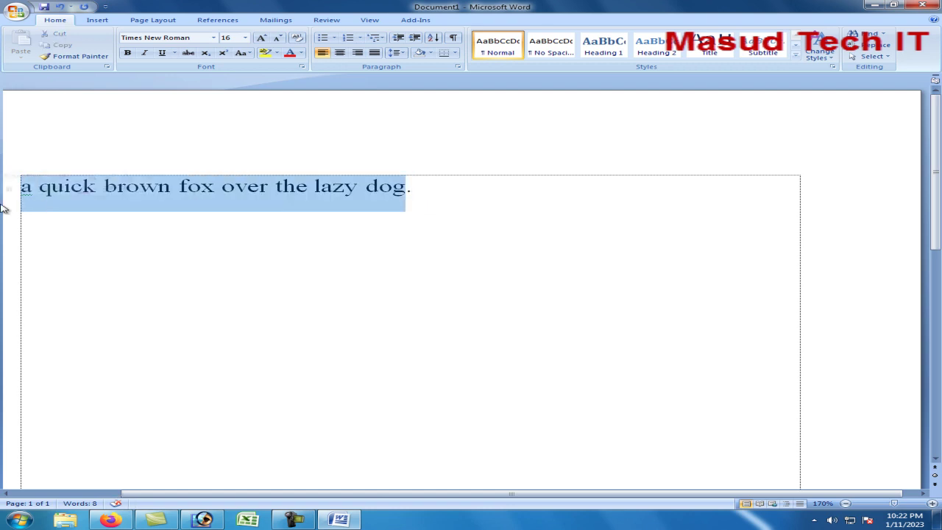
{"action": "left_click", "coordinate": [235, 39]}
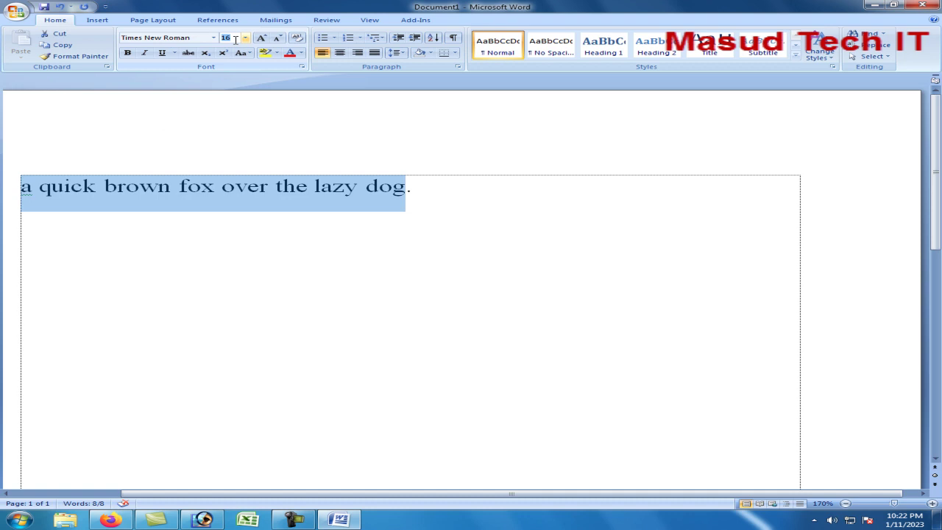
{"action": "type", "text": "1"}
{"action": "type", "text": "638"}
{"action": "key", "text": "Return"}
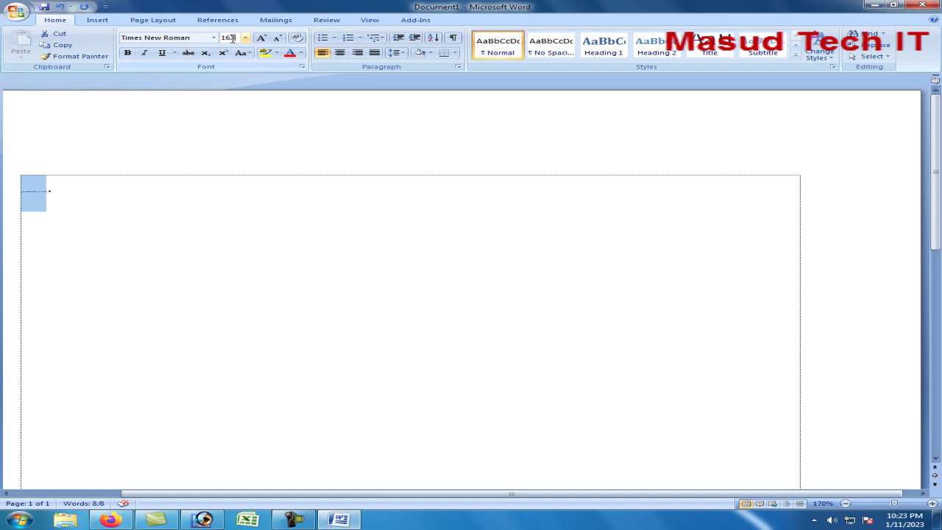
Apply the maximum 1638-point font size to the sentence.
{"action": "key", "text": "Return"}
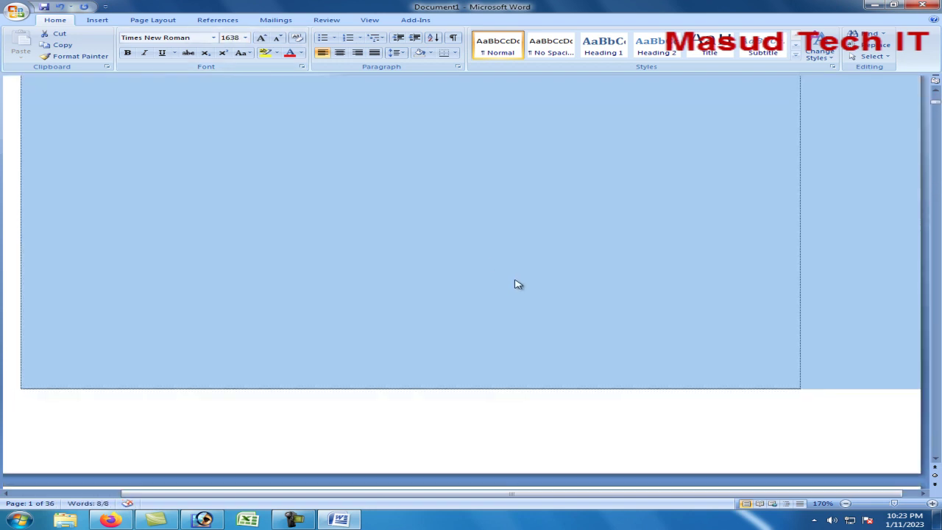
{"action": "scroll", "coordinate": [520, 287], "scroll_direction": "down", "scroll_amount": 7}
{"action": "scroll", "coordinate": [519, 288], "scroll_direction": "up", "scroll_amount": 1}
{"action": "scroll", "coordinate": [492, 288], "scroll_direction": "up", "scroll_amount": 1}
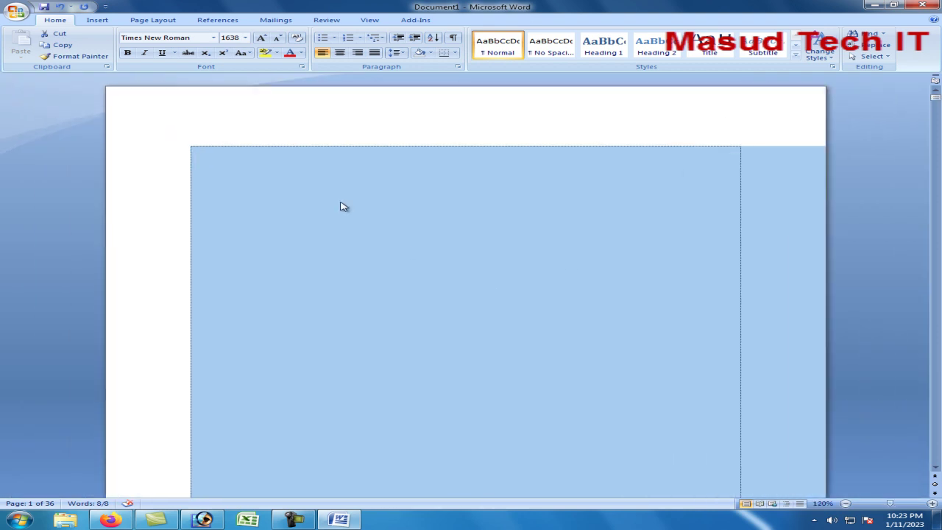
Try size 1639, dismiss the over-limit warning, and set the size back to 16.
{"action": "left_click", "coordinate": [232, 37]}
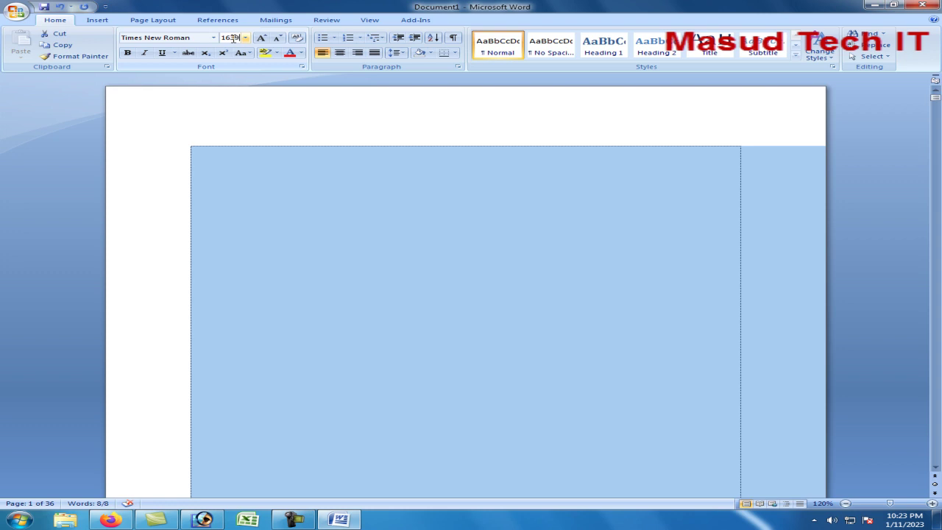
{"action": "type", "text": "1639"}
{"action": "key", "text": "Return"}
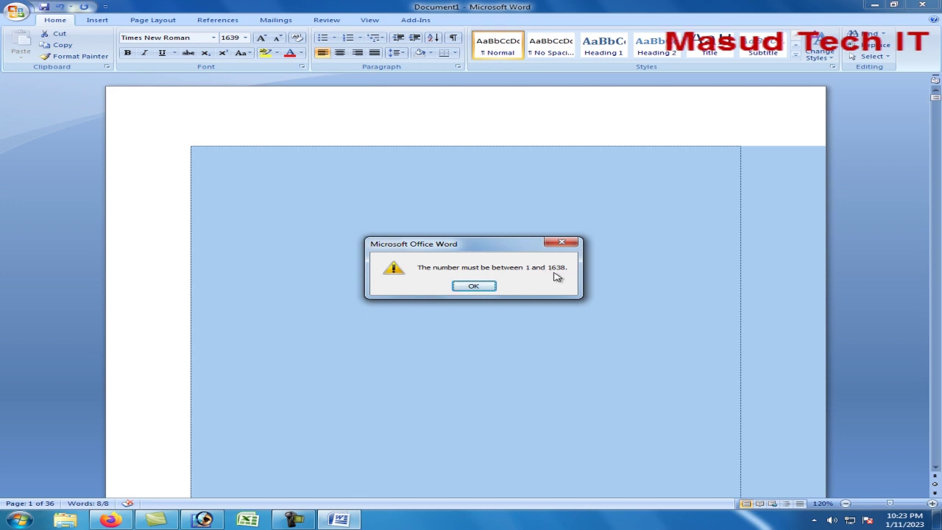
{"action": "left_click", "coordinate": [475, 285]}
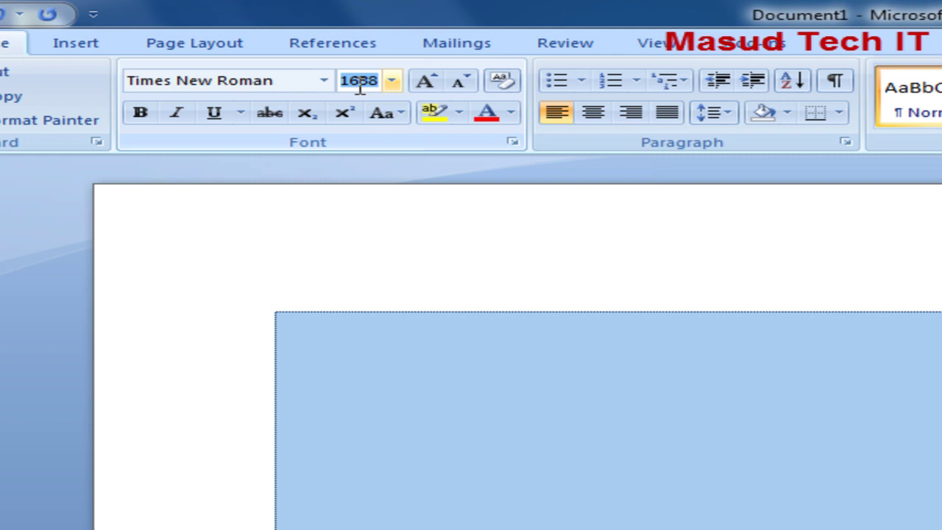
{"action": "type", "text": "16"}
{"action": "key", "text": "Return"}
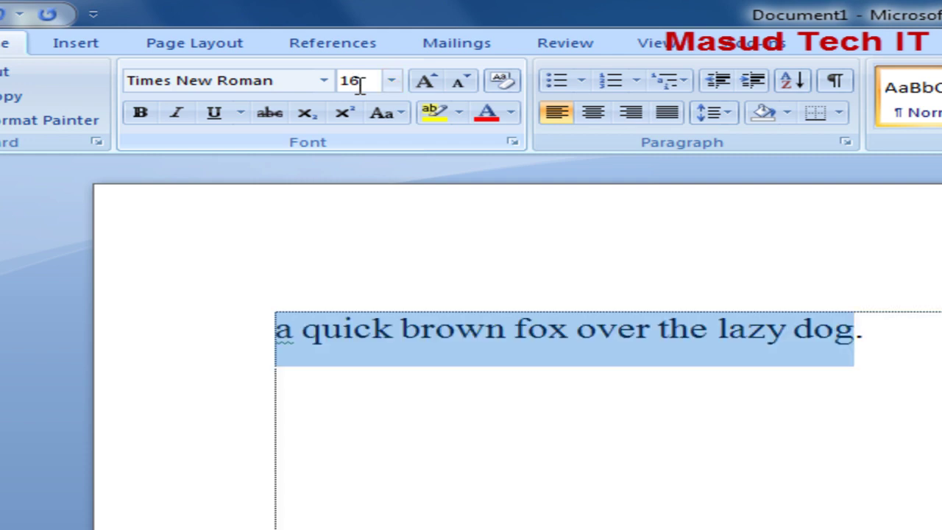
Make the sentence bold and then italic.
{"action": "left_click", "coordinate": [867, 329]}
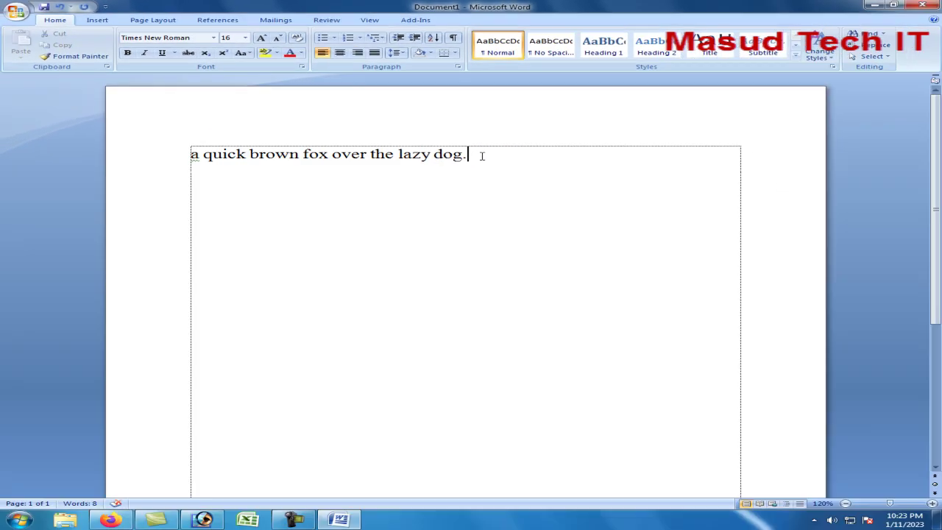
{"action": "left_click_drag", "start_coordinate": [501, 156], "coordinate": [172, 170]}
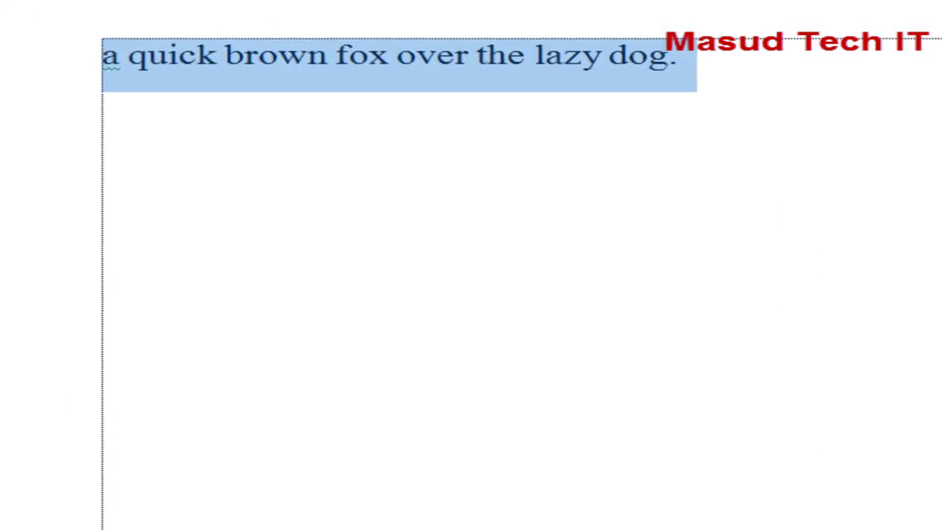
{"action": "left_click", "coordinate": [127, 53]}
{"action": "left_click", "coordinate": [554, 58]}
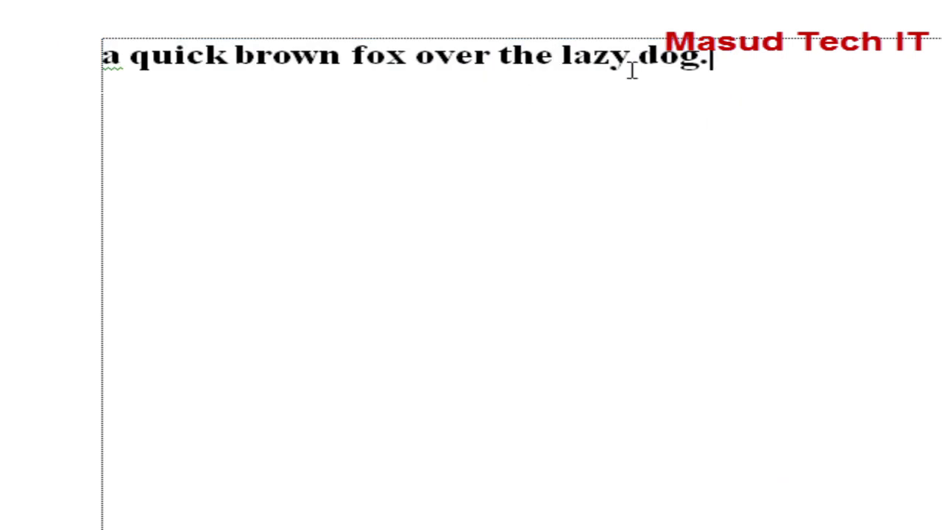
{"action": "left_click_drag", "start_coordinate": [847, 69], "coordinate": [106, 90]}
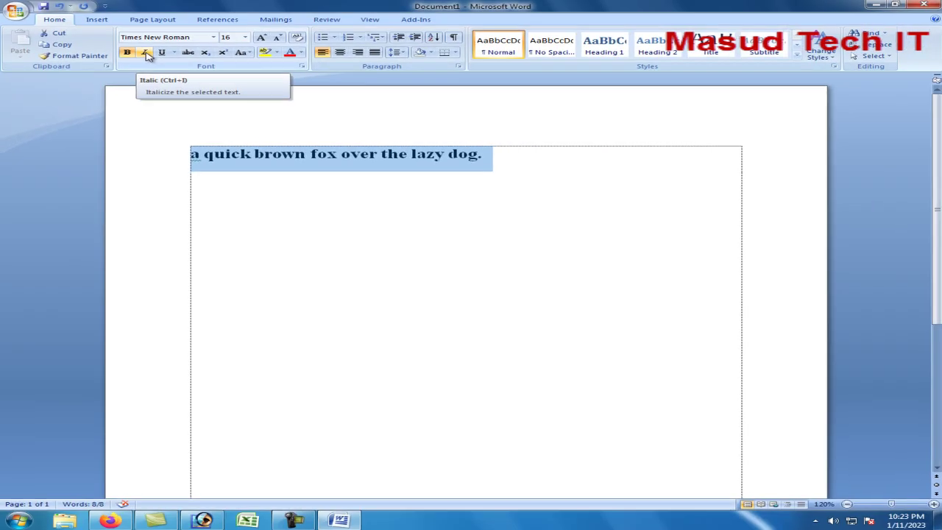
{"action": "left_click", "coordinate": [145, 53]}
Turn italic off, then bold off, leaving the sentence in regular type.
{"action": "left_click", "coordinate": [557, 152]}
{"action": "key", "text": "ctrl+a"}
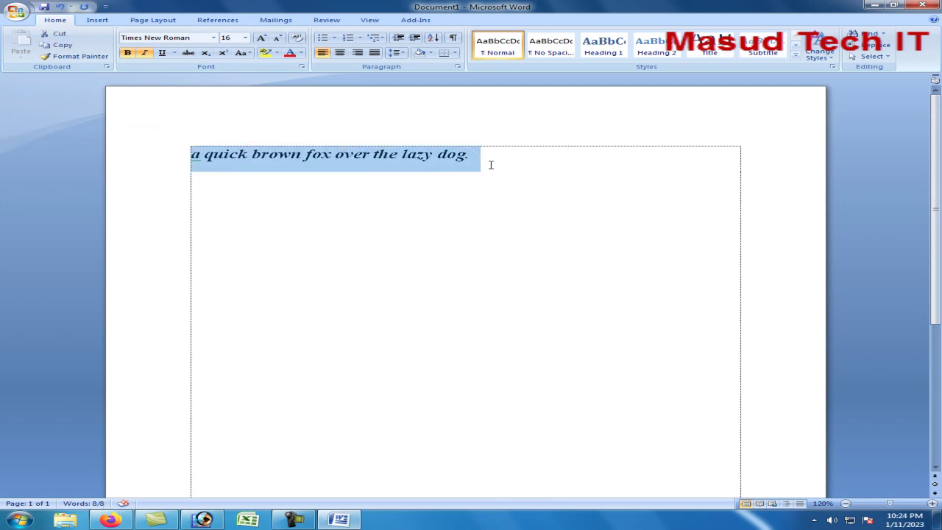
{"action": "left_click", "coordinate": [145, 54]}
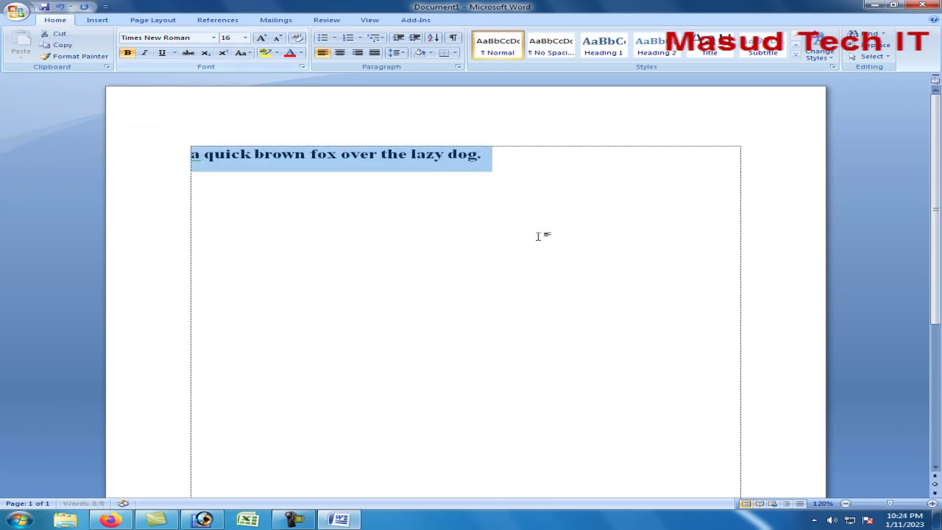
{"action": "left_click", "coordinate": [527, 162]}
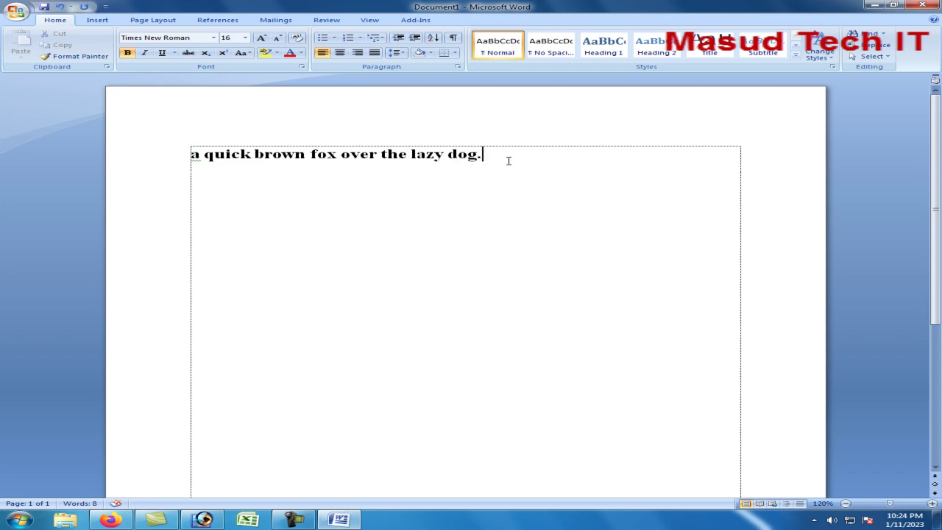
{"action": "left_click", "coordinate": [175, 160]}
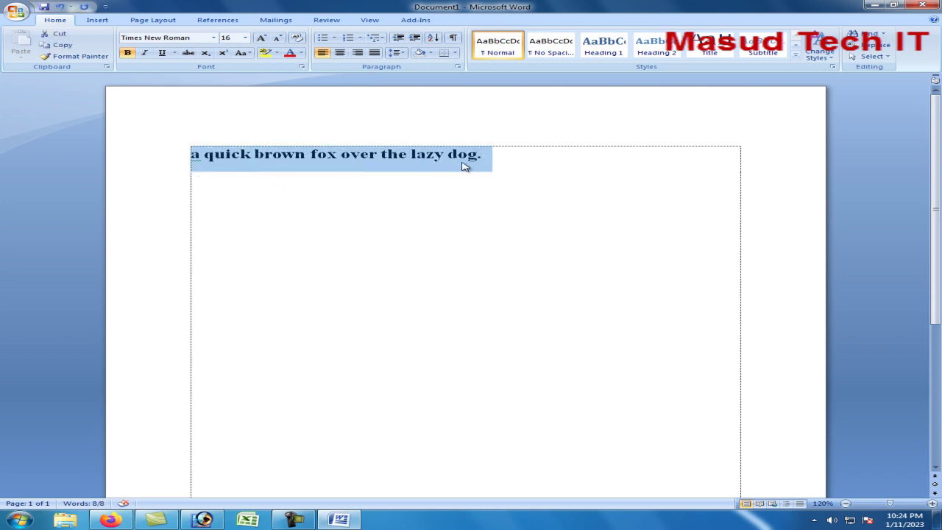
{"action": "left_click_drag", "start_coordinate": [535, 161], "coordinate": [197, 168]}
{"action": "left_click", "coordinate": [127, 53]}
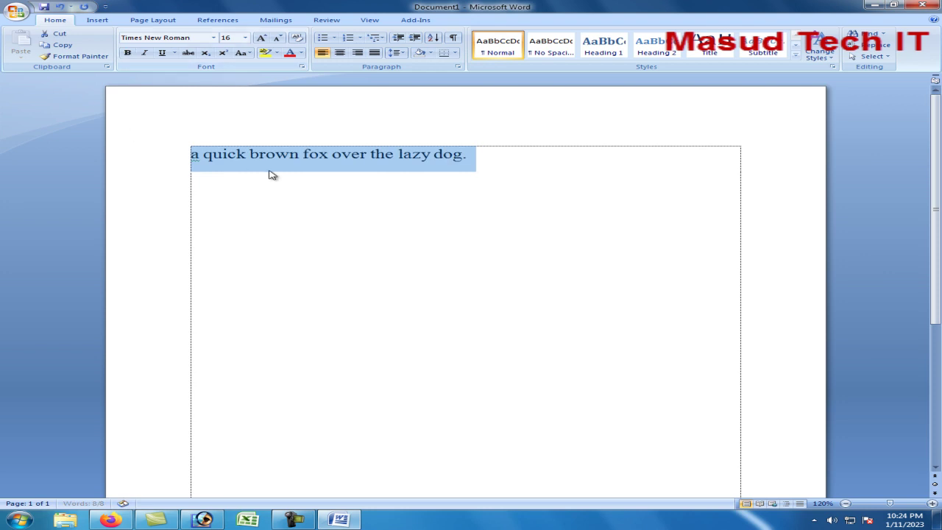
{"action": "left_click", "coordinate": [468, 170]}
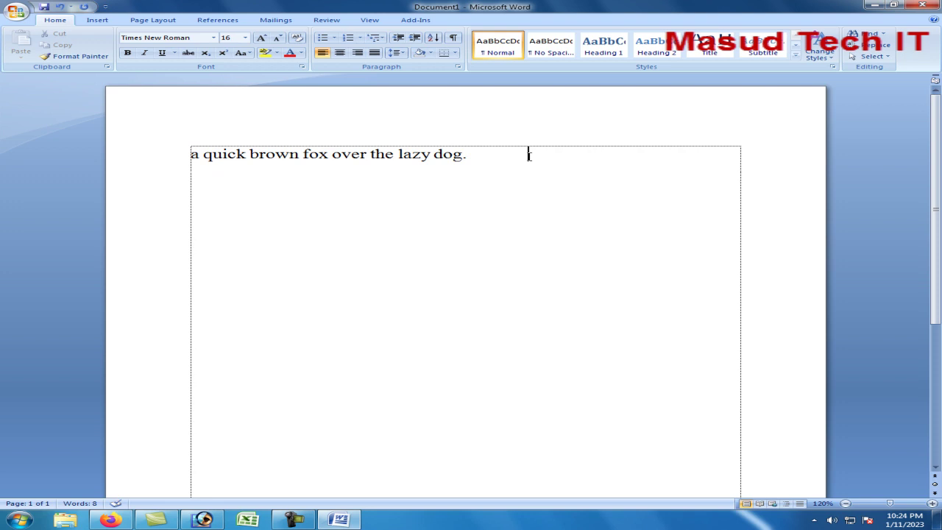
Underline the whole sentence.
{"action": "left_click_drag", "start_coordinate": [493, 156], "coordinate": [188, 157]}
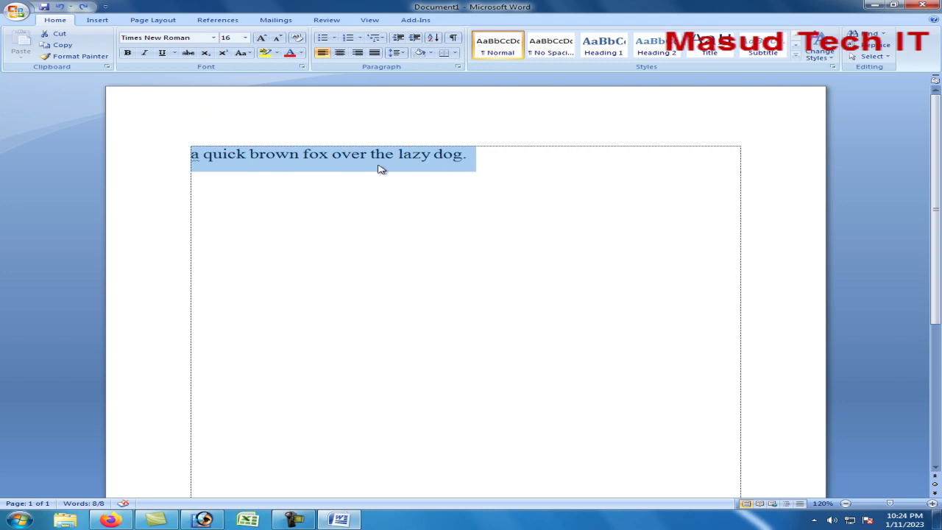
{"action": "left_click", "coordinate": [163, 55]}
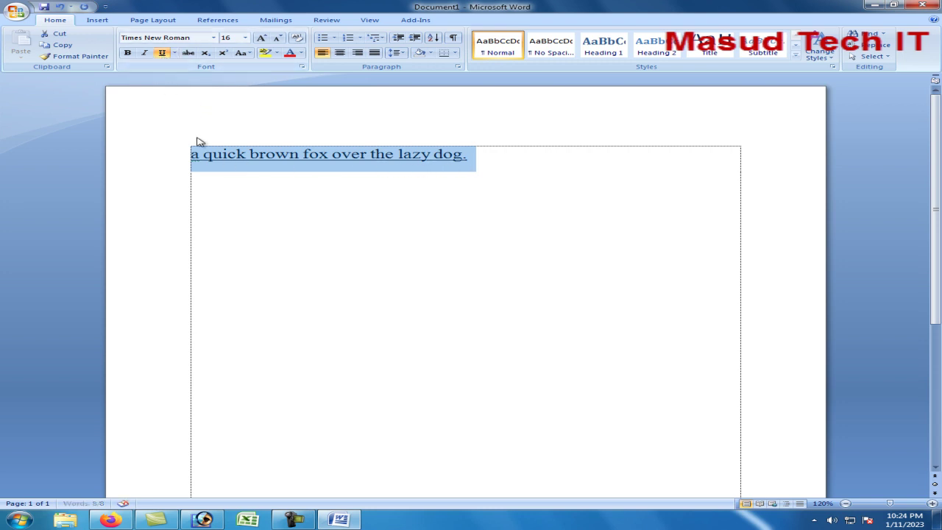
{"action": "left_click", "coordinate": [440, 174]}
{"action": "left_click_drag", "start_coordinate": [526, 164], "coordinate": [176, 158]}
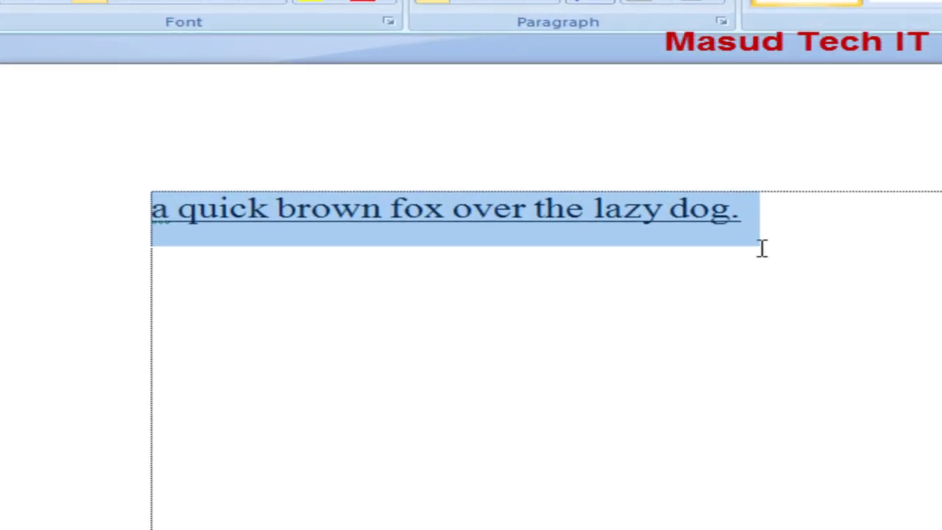
{"action": "left_click", "coordinate": [774, 226]}
{"action": "left_click_drag", "start_coordinate": [741, 210], "coordinate": [162, 217]}
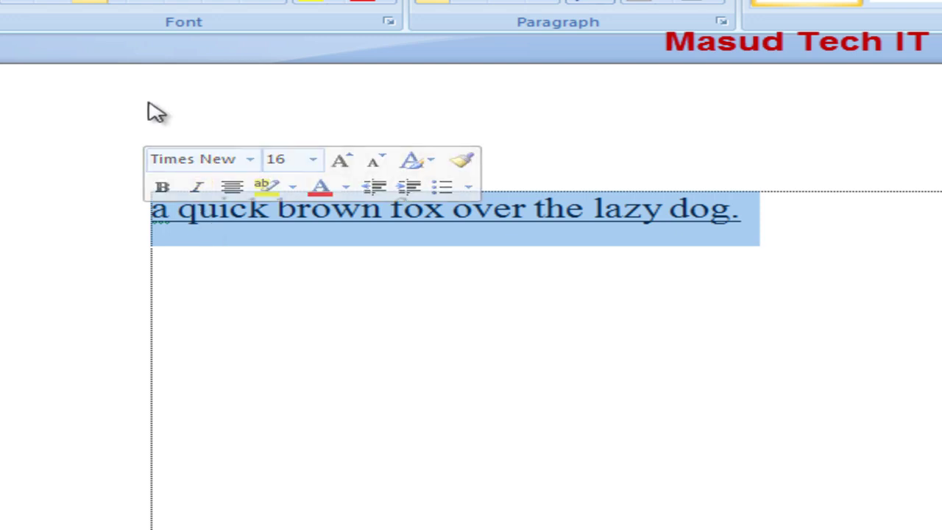
Change the sentence's underline color to red.
{"action": "left_click", "coordinate": [125, 1]}
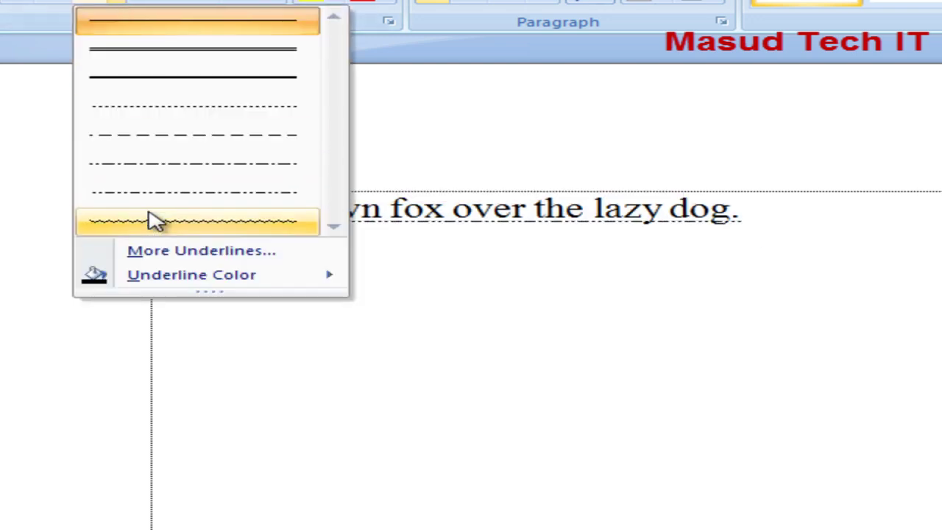
{"action": "mouse_move", "coordinate": [255, 274]}
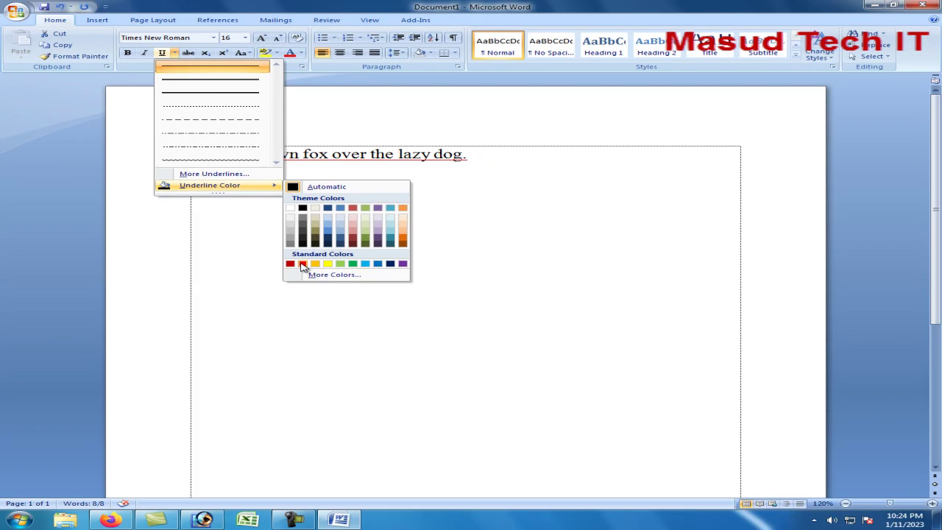
{"action": "left_click", "coordinate": [303, 264]}
{"action": "left_click", "coordinate": [467, 185]}
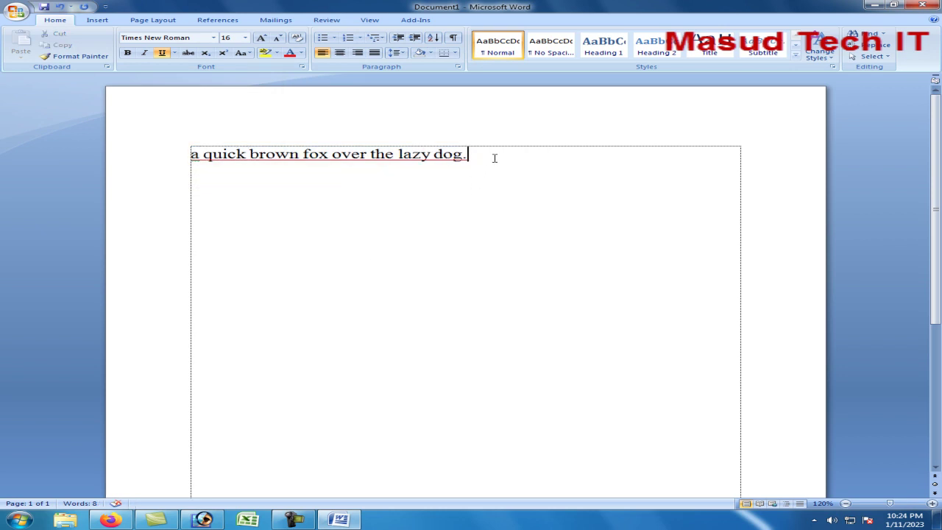
{"action": "left_click", "coordinate": [126, 158]}
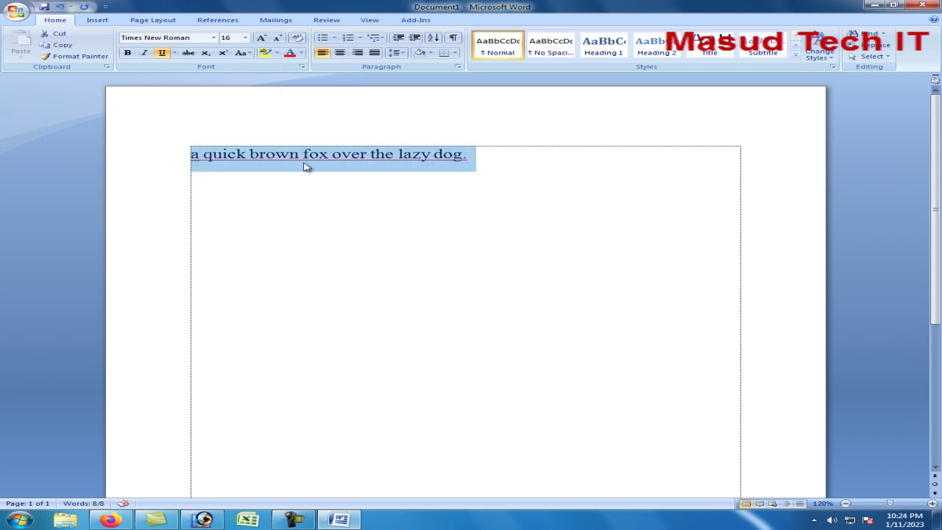
{"action": "left_click", "coordinate": [175, 54]}
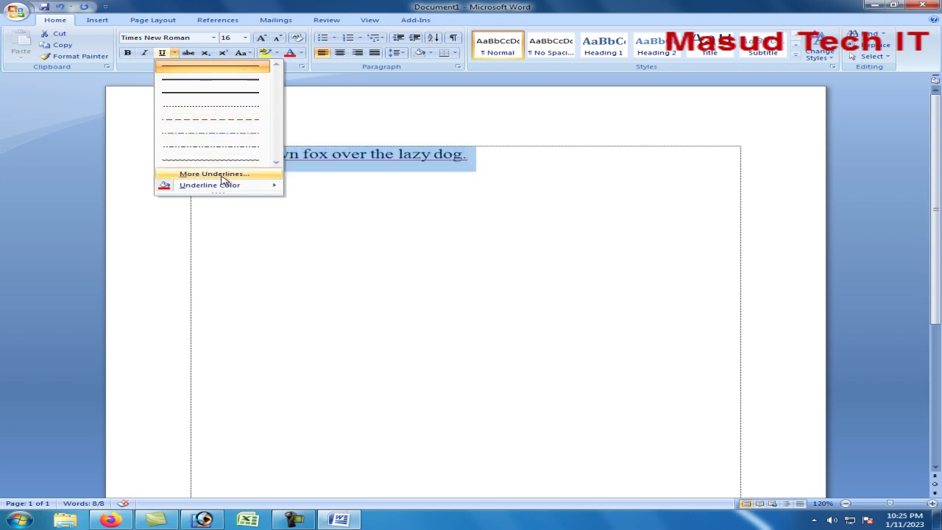
Dismiss the underline styles and reselect parts of the sentence, ending on the word 'over'.
{"action": "left_click", "coordinate": [499, 164]}
{"action": "left_click", "coordinate": [507, 163]}
{"action": "left_click", "coordinate": [67, 160]}
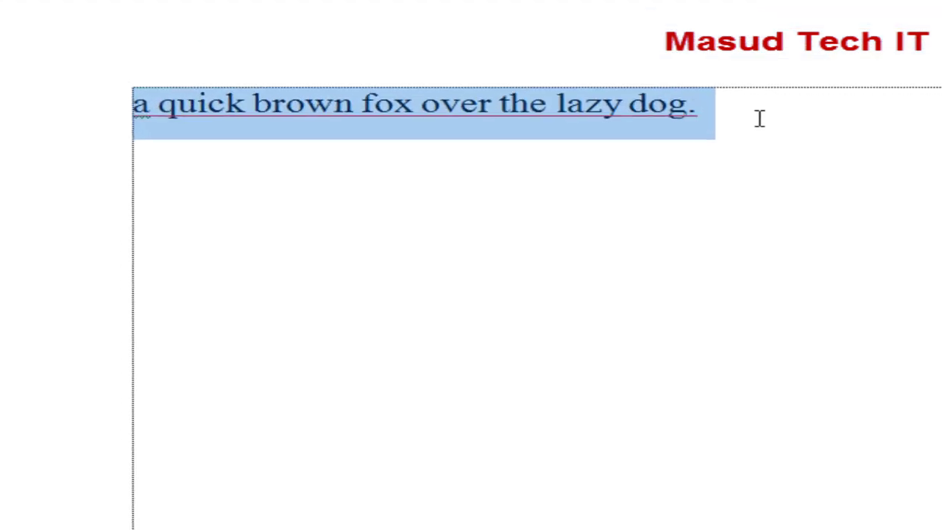
{"action": "left_click", "coordinate": [505, 160]}
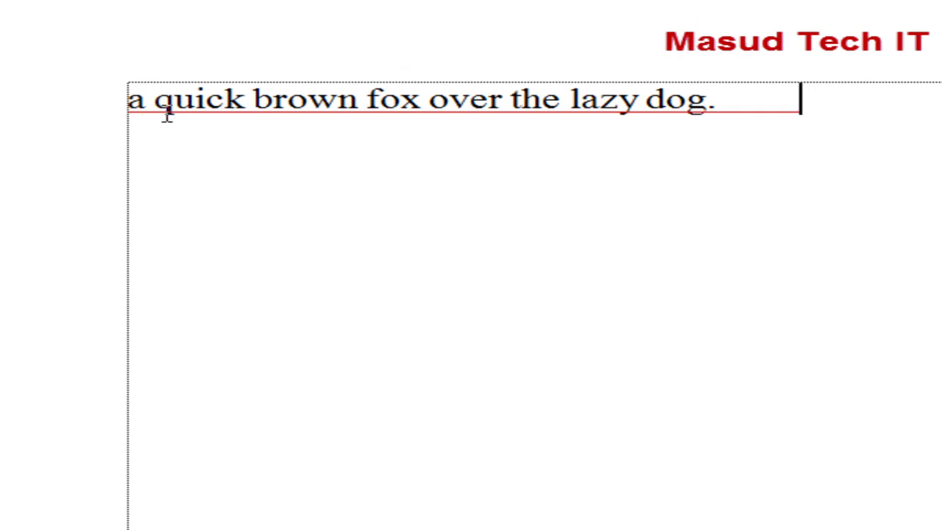
{"action": "left_click_drag", "start_coordinate": [723, 100], "coordinate": [101, 97]}
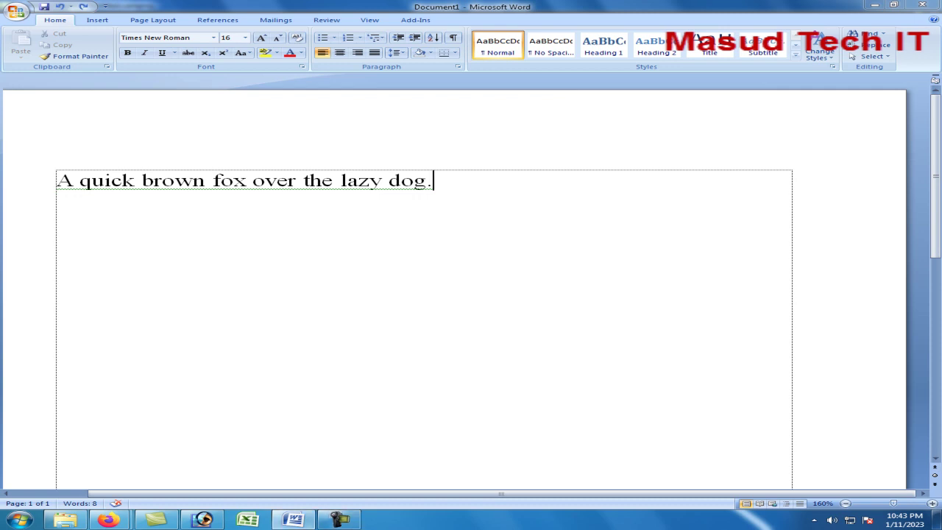
{"action": "double_click", "coordinate": [274, 180]}
{"action": "left_click", "coordinate": [297, 180]}
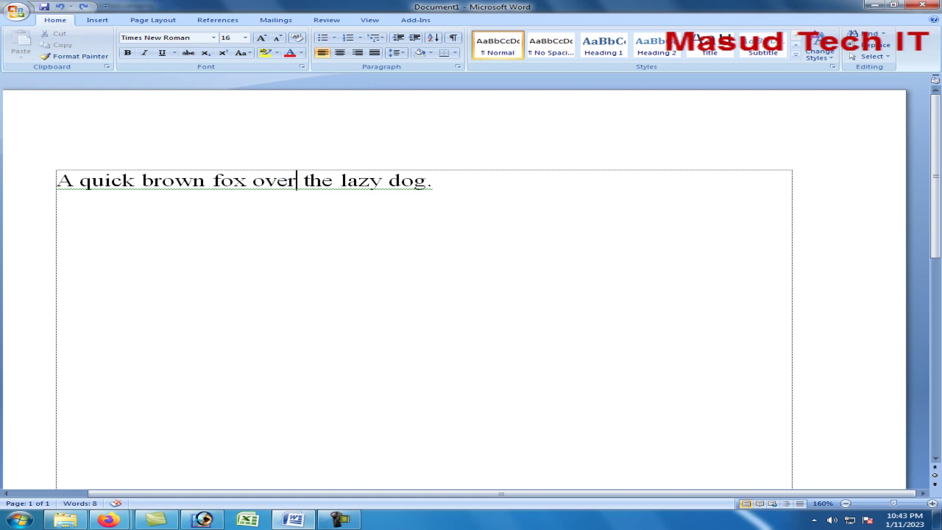
{"action": "key", "text": "shift+Left"}
{"action": "key", "text": "shift+Left"}
{"action": "key", "text": "shift+Left"}
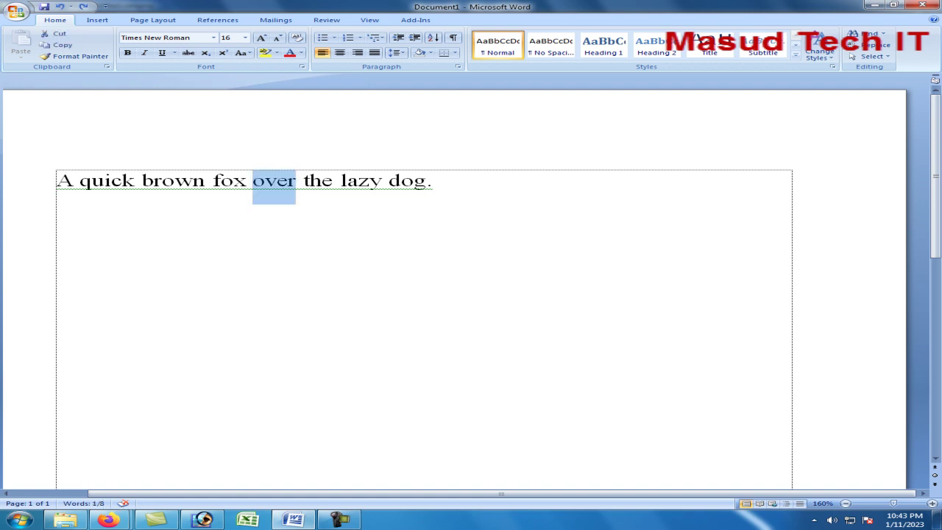
{"action": "left_click", "coordinate": [188, 53]}
{"action": "left_click", "coordinate": [287, 181]}
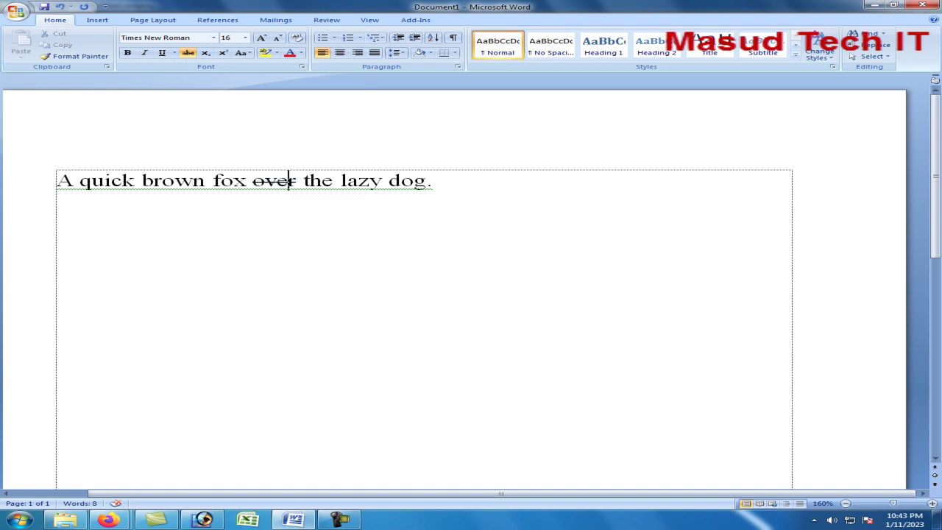
{"action": "left_click_drag", "start_coordinate": [296, 180], "coordinate": [254, 184]}
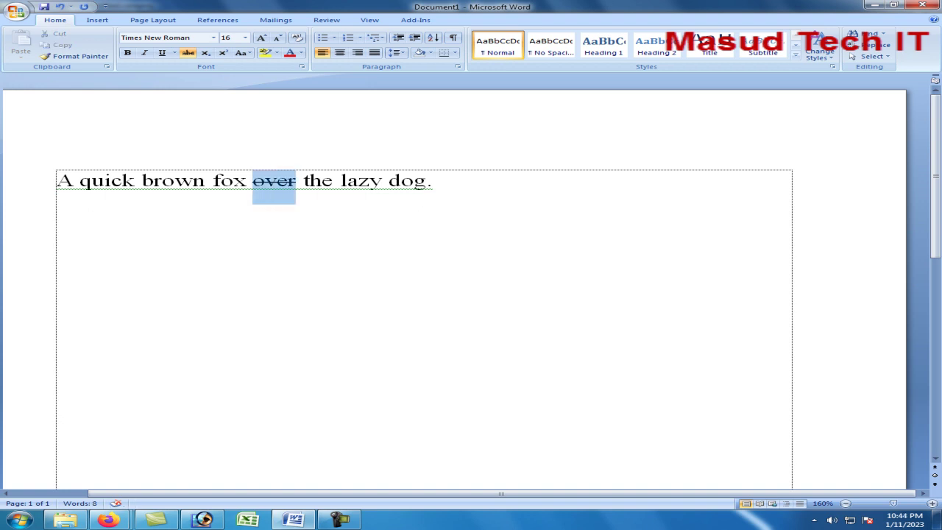
{"action": "left_click", "coordinate": [188, 52]}
{"action": "left_click", "coordinate": [304, 180]}
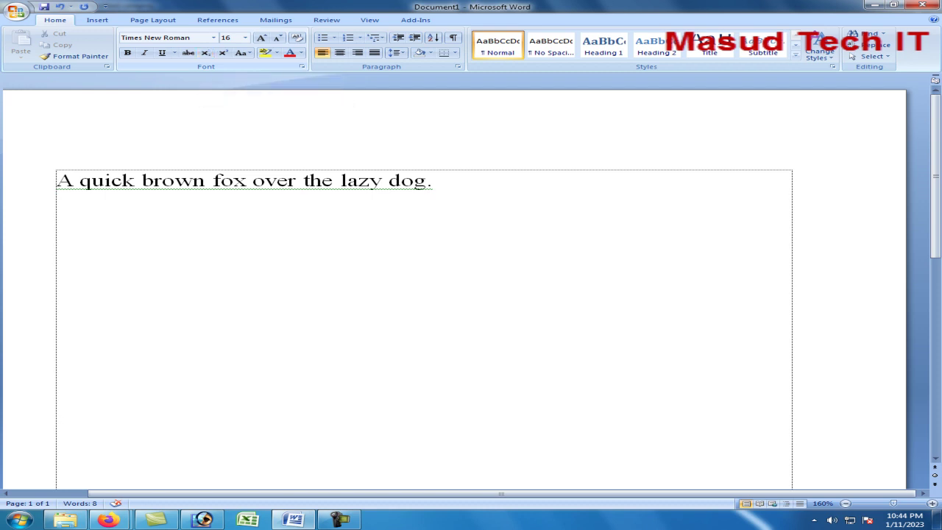
Start a new line after 'dog.' and try typing H with a subscript 2, then erase it.
{"action": "left_click_drag", "start_coordinate": [434, 181], "coordinate": [442, 181]}
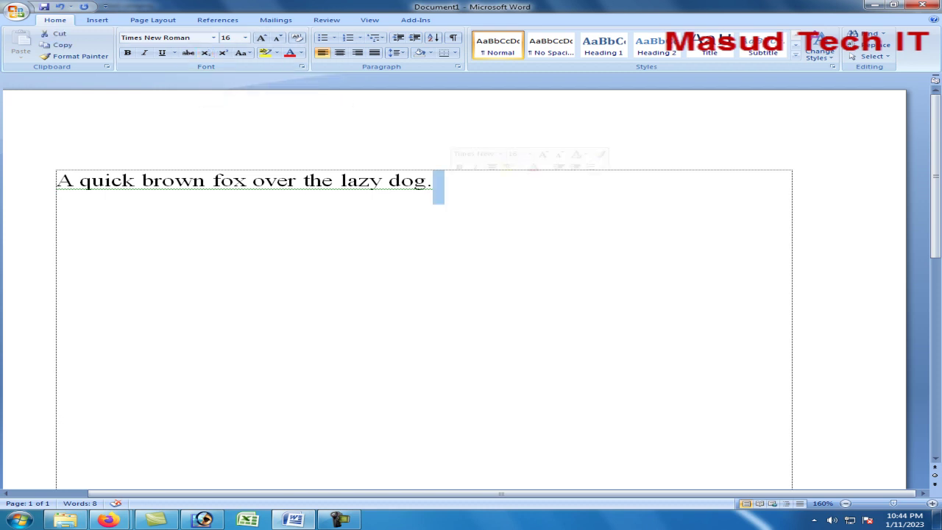
{"action": "left_click", "coordinate": [433, 180]}
{"action": "key", "text": "Return"}
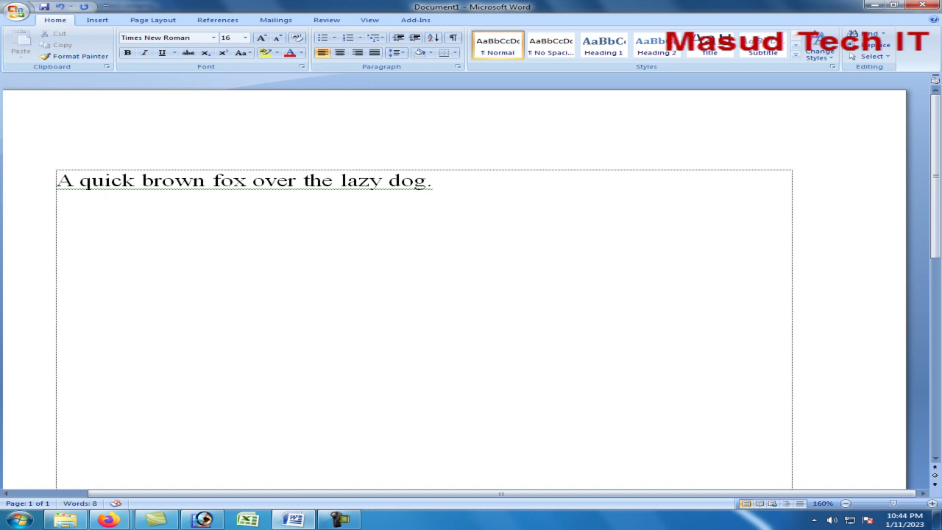
{"action": "type", "text": "H"}
{"action": "type", "text": "2"}
{"action": "key", "text": "BackSpace"}
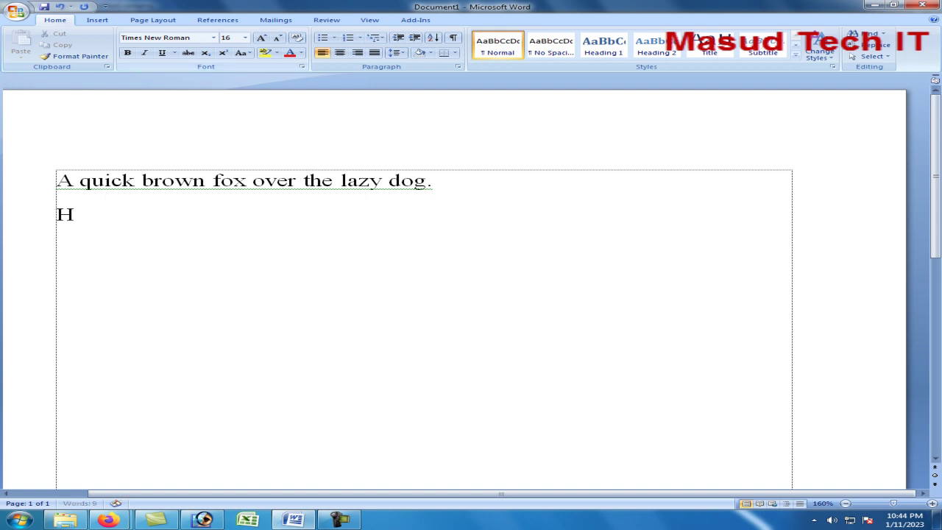
{"action": "left_click", "coordinate": [206, 53]}
{"action": "type", "text": "2"}
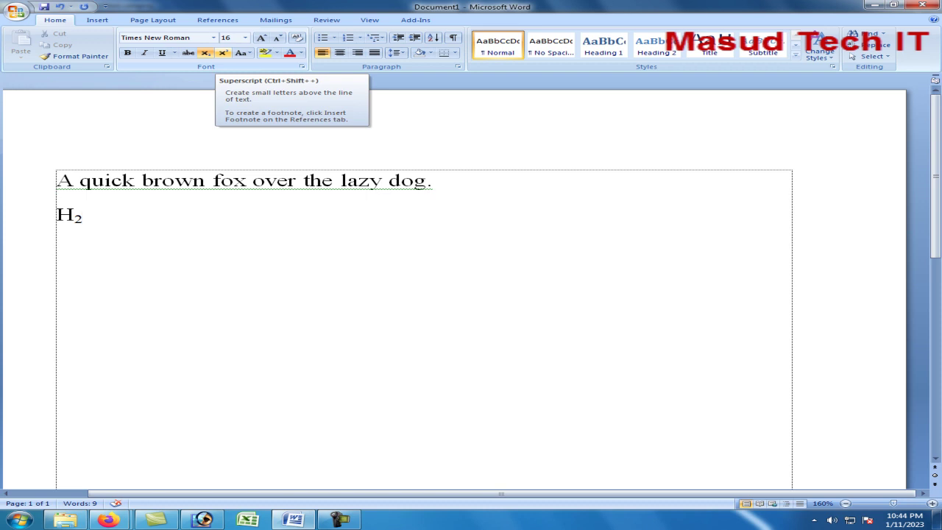
{"action": "key", "text": "BackSpace"}
{"action": "key", "text": "BackSpace"}
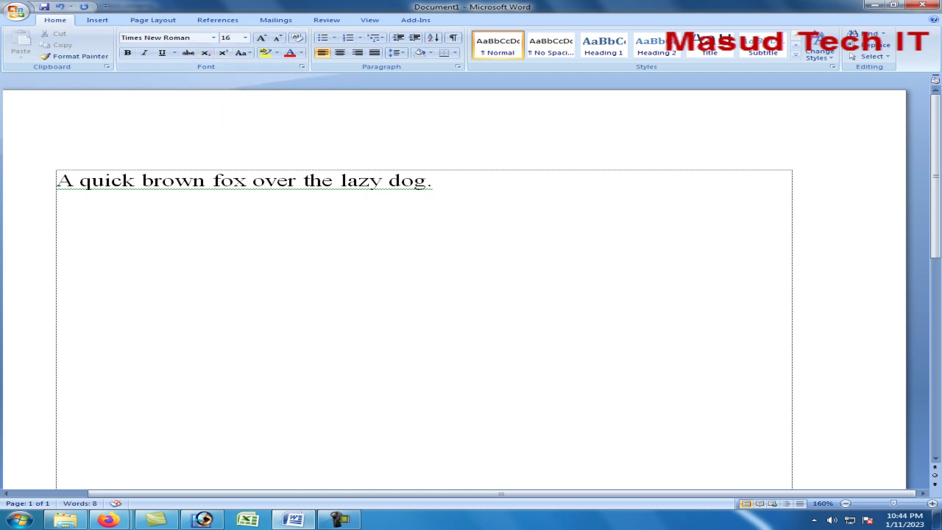
Type CO, delete it, and enter 'a+b)' on the new line.
{"action": "type", "text": "CO"}
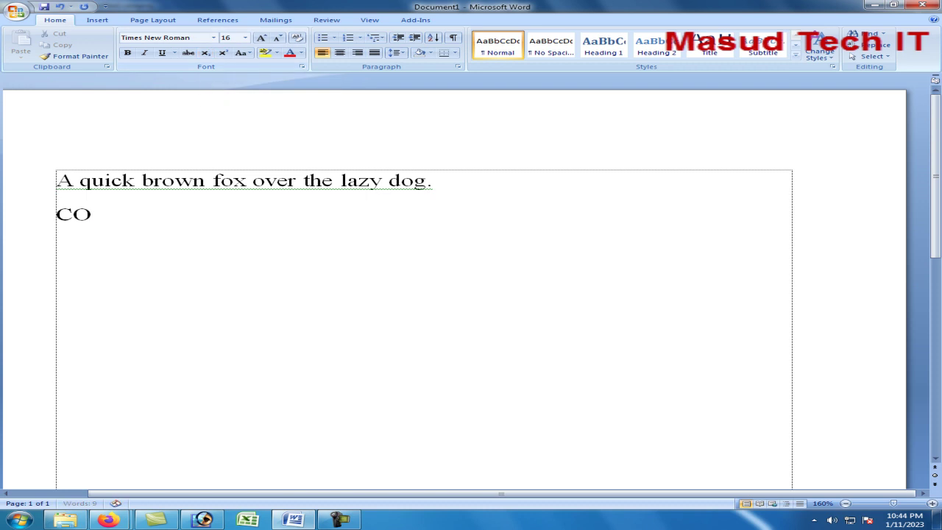
{"action": "key", "text": "BackSpace"}
{"action": "key", "text": "BackSpace"}
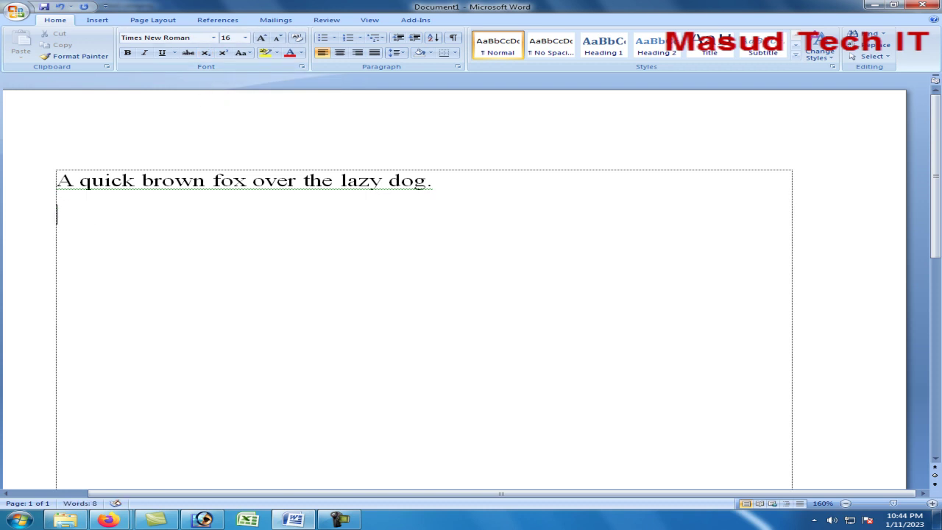
{"action": "type", "text": "a"}
{"action": "type", "text": "+b)"}
Complete the line as (a+b)=a+2ab+b and add a superscript 2 after (a+b).
{"action": "double_click", "coordinate": [63, 214]}
{"action": "left_click", "coordinate": [57, 214]}
{"action": "type", "text": "(a+b)"}
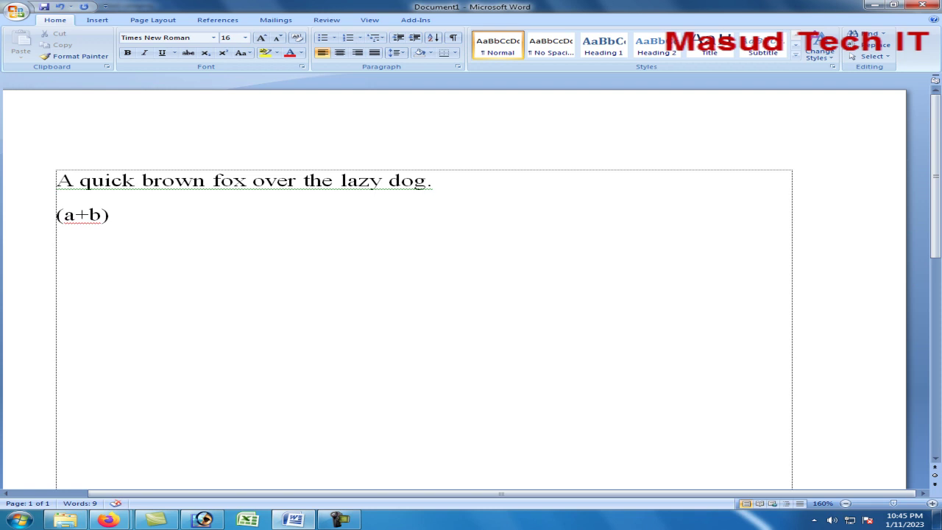
{"action": "type", "text": "="}
{"action": "type", "text": "a+"}
{"action": "type", "text": "2ab+b"}
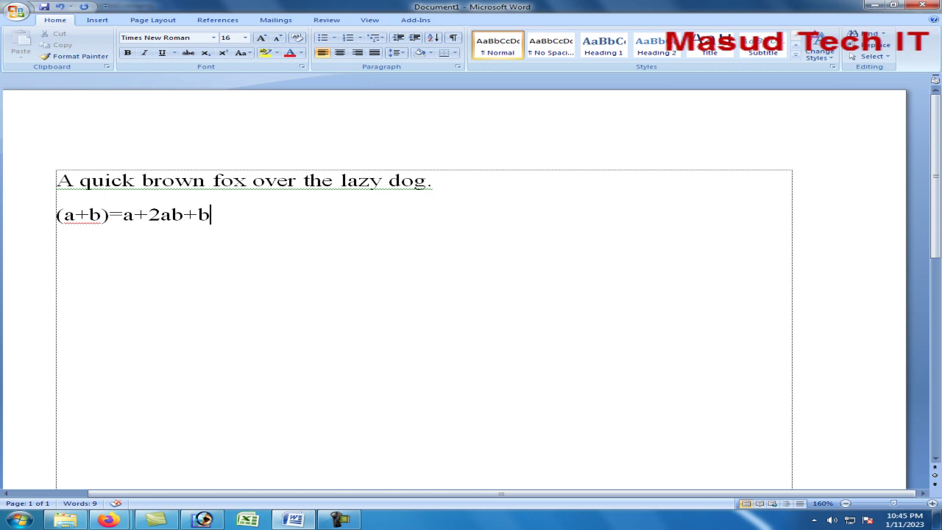
{"action": "left_click", "coordinate": [109, 214]}
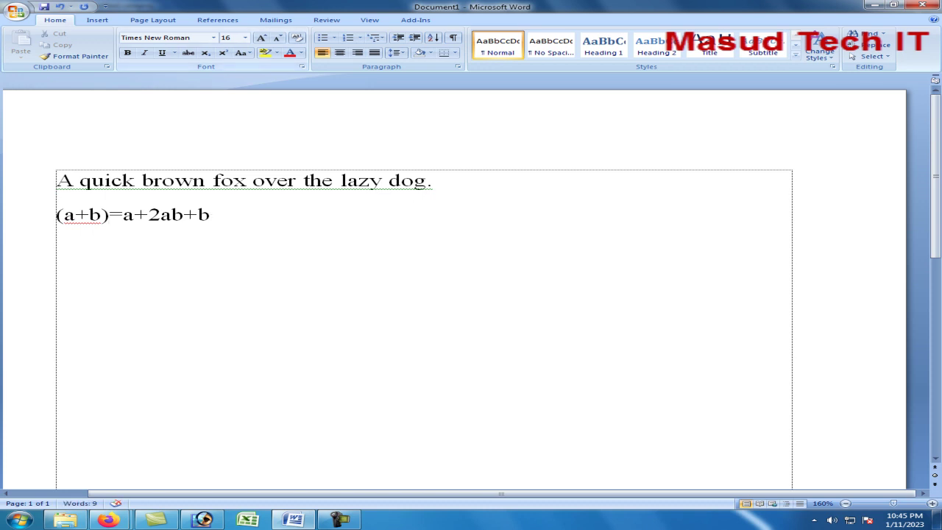
{"action": "left_click", "coordinate": [223, 52]}
{"action": "type", "text": "2"}
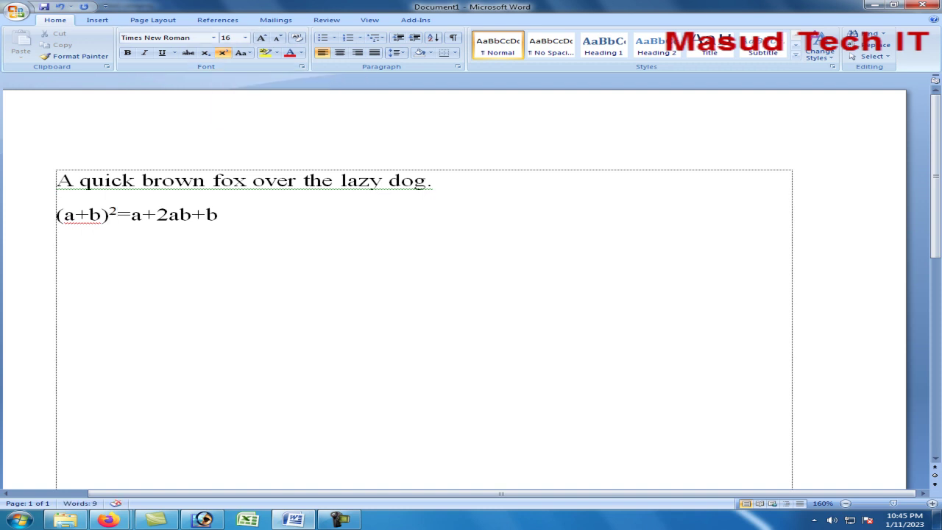
Add superscript 2 exponents after a and after the final b.
{"action": "left_click", "coordinate": [219, 215]}
{"action": "left_click_drag", "start_coordinate": [142, 214], "coordinate": [155, 215]}
{"action": "left_click", "coordinate": [142, 214]}
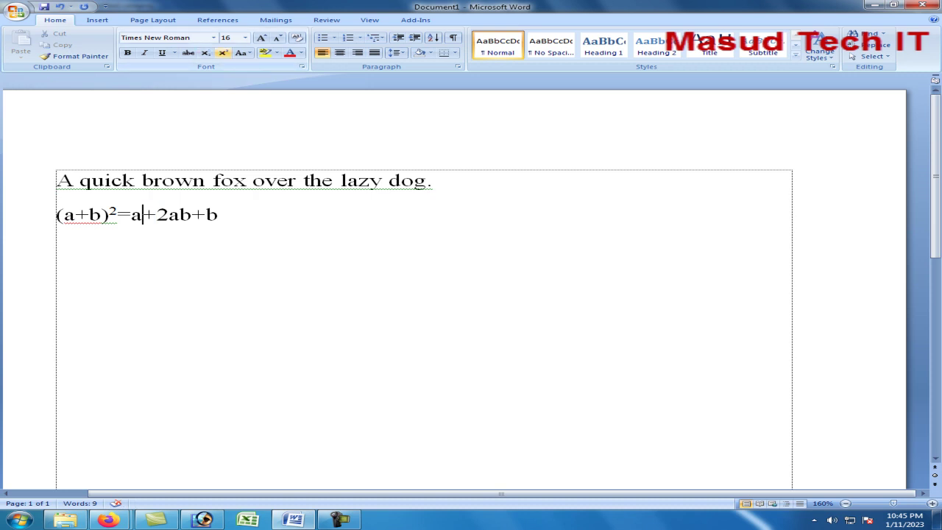
{"action": "left_click", "coordinate": [223, 53]}
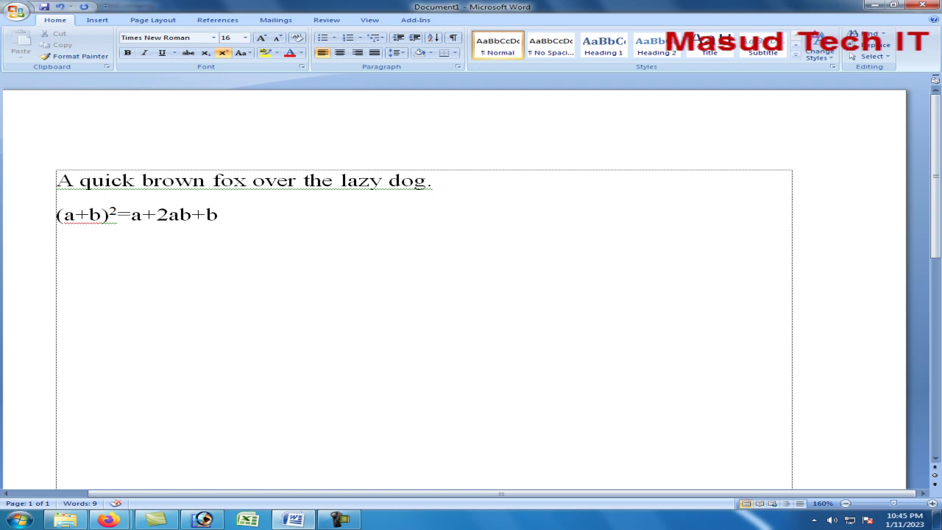
{"action": "type", "text": "2"}
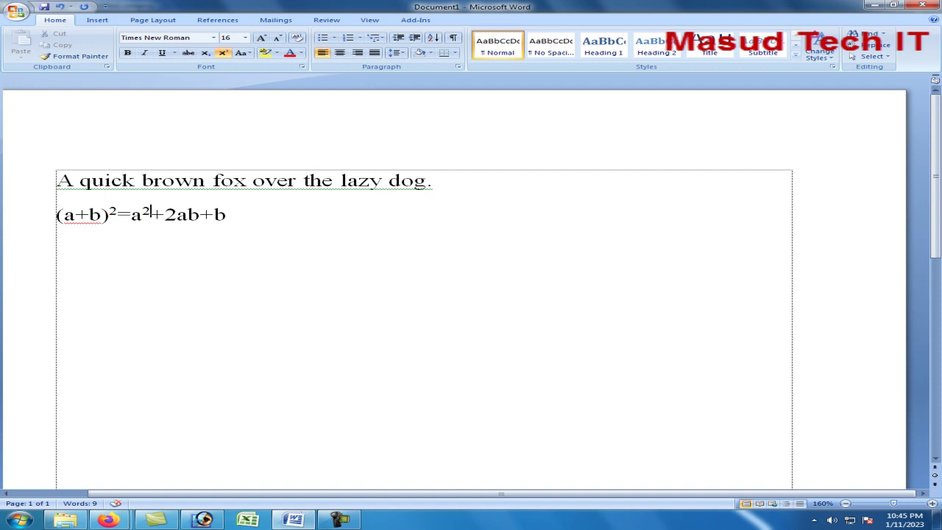
{"action": "key", "text": "ctrl+shift+equal"}
{"action": "key", "text": "ctrl+shift+equal"}
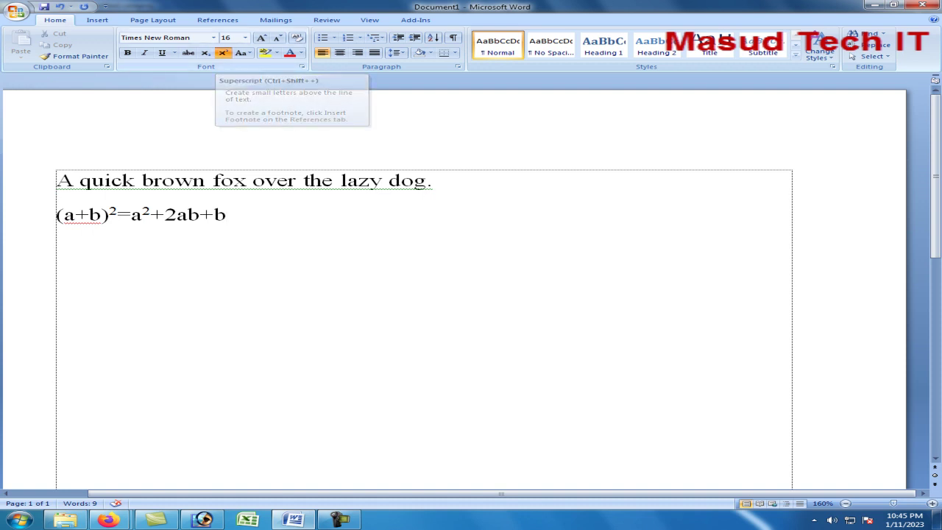
{"action": "type", "text": "2"}
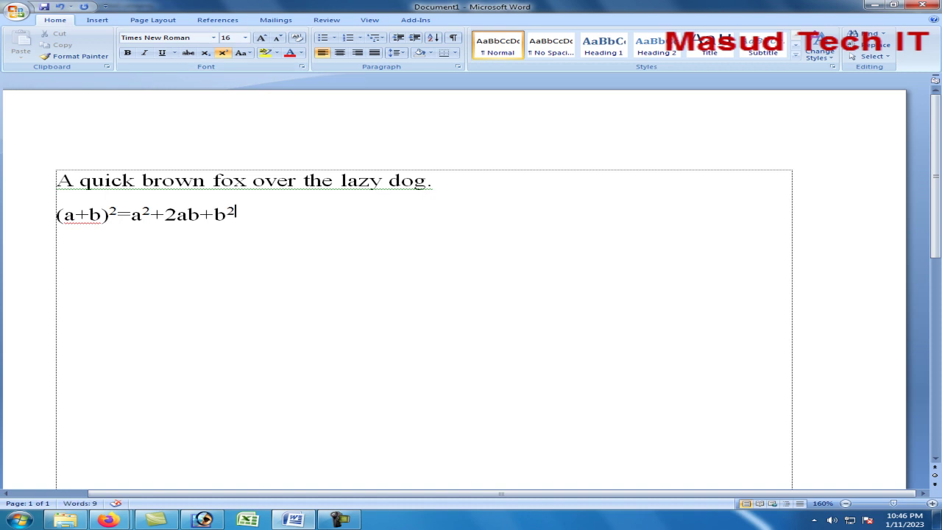
Copy the (a+b)² formula line and paste it onto a new third line.
{"action": "left_click_drag", "start_coordinate": [241, 221], "coordinate": [56, 215]}
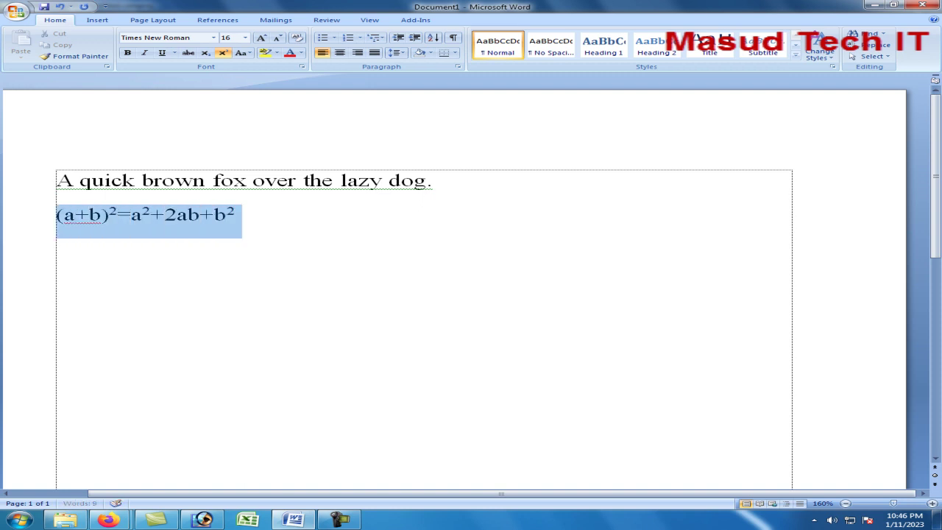
{"action": "key", "text": "ctrl+c"}
{"action": "key", "text": "Right"}
{"action": "key", "text": "Return"}
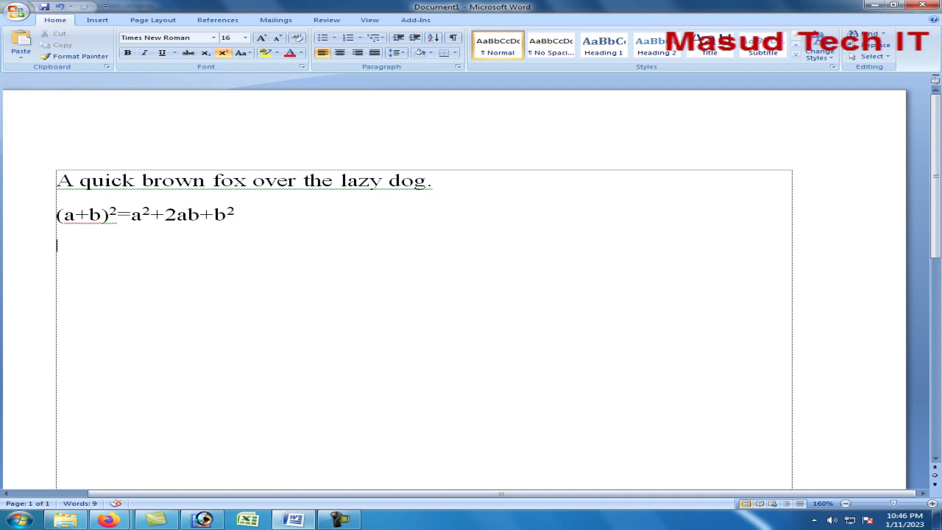
{"action": "left_click_drag", "start_coordinate": [242, 221], "coordinate": [56, 215]}
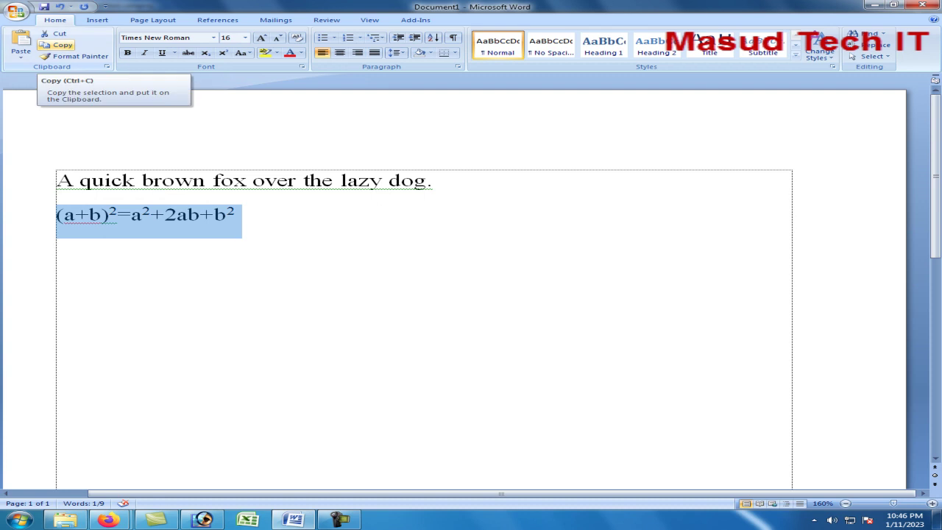
{"action": "left_click", "coordinate": [59, 46]}
{"action": "left_click", "coordinate": [235, 214]}
{"action": "key", "text": "Return"}
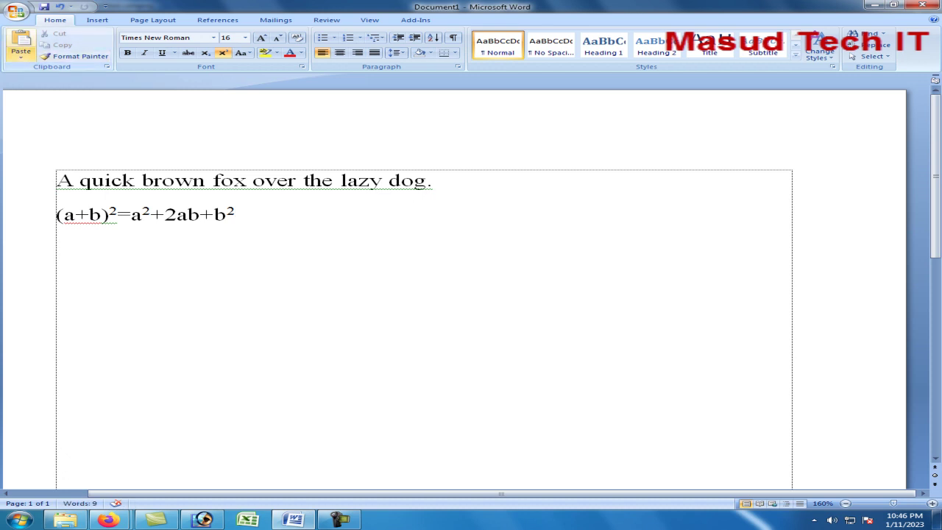
{"action": "left_click", "coordinate": [20, 58]}
{"action": "left_click", "coordinate": [41, 68]}
Change both plus signs in the copy to minus, giving (a-b)²=a²-2ab+b².
{"action": "left_click", "coordinate": [90, 249]}
{"action": "key", "text": "BackSpace"}
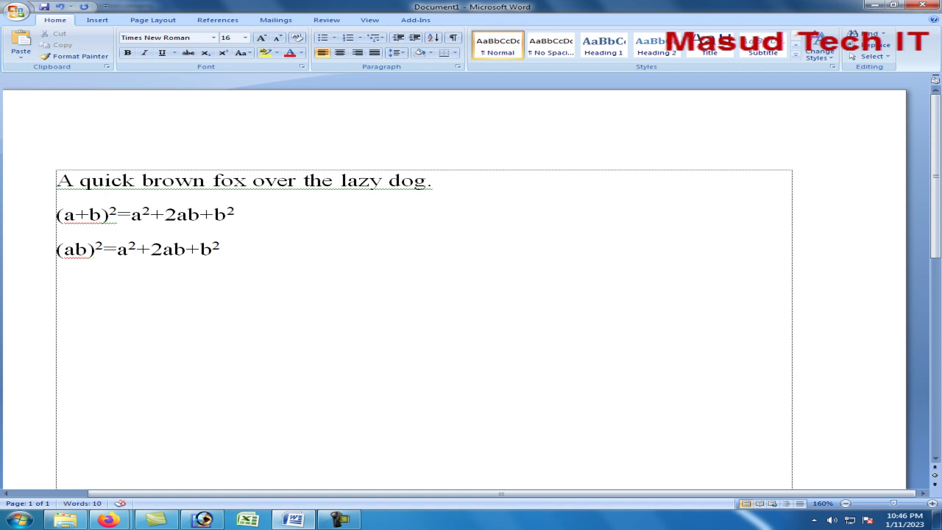
{"action": "type", "text": "-"}
{"action": "left_click", "coordinate": [159, 249]}
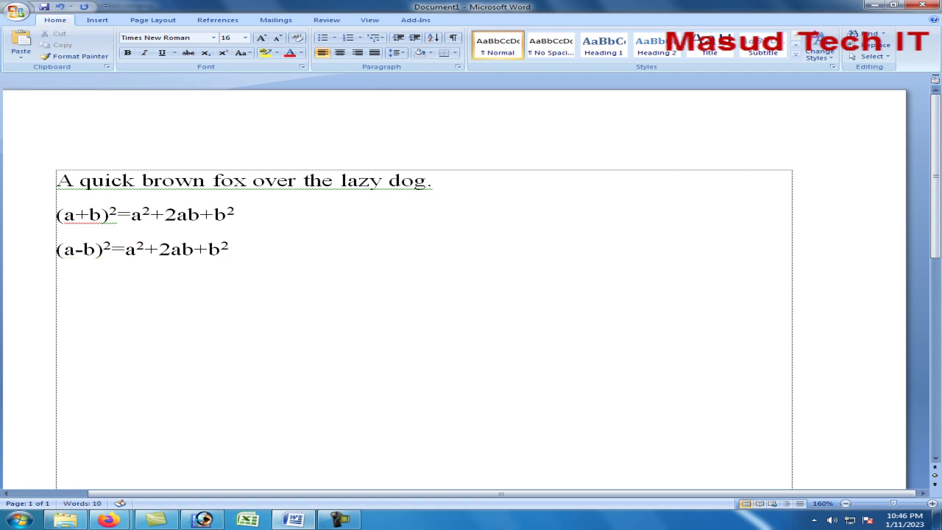
{"action": "key", "text": "BackSpace"}
{"action": "type", "text": "-"}
{"action": "left_click", "coordinate": [224, 249]}
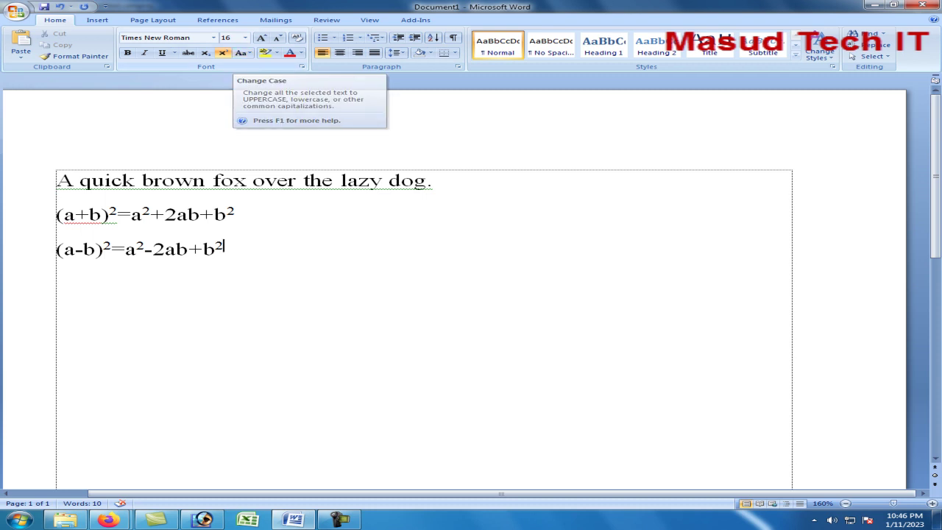
Apply lowercase to the opening sentence with Change Case, then reselect it and reopen the case options.
{"action": "left_click_drag", "start_coordinate": [433, 180], "coordinate": [56, 180]}
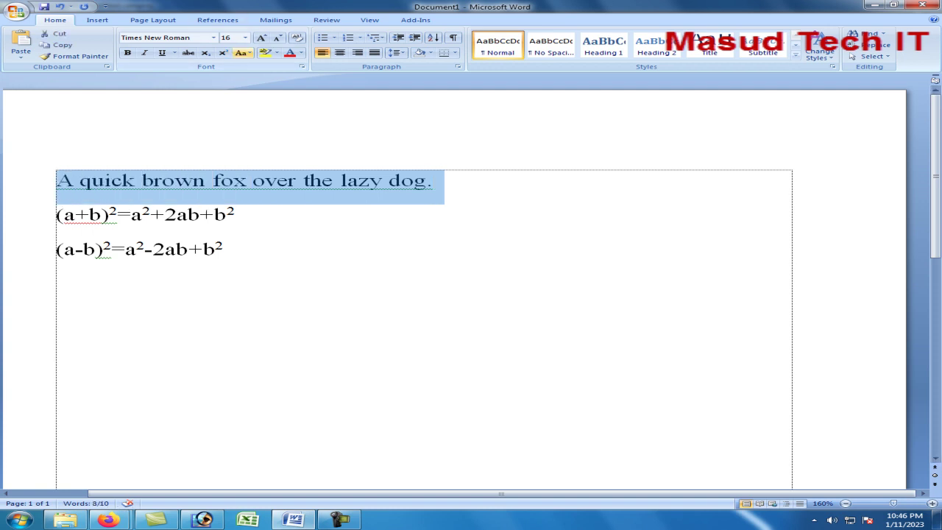
{"action": "left_click", "coordinate": [243, 53]}
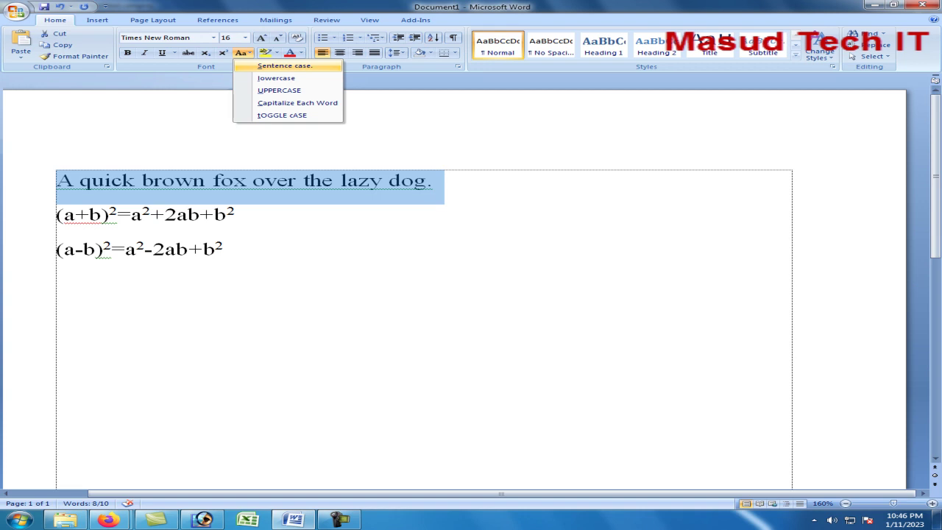
{"action": "left_click", "coordinate": [285, 65]}
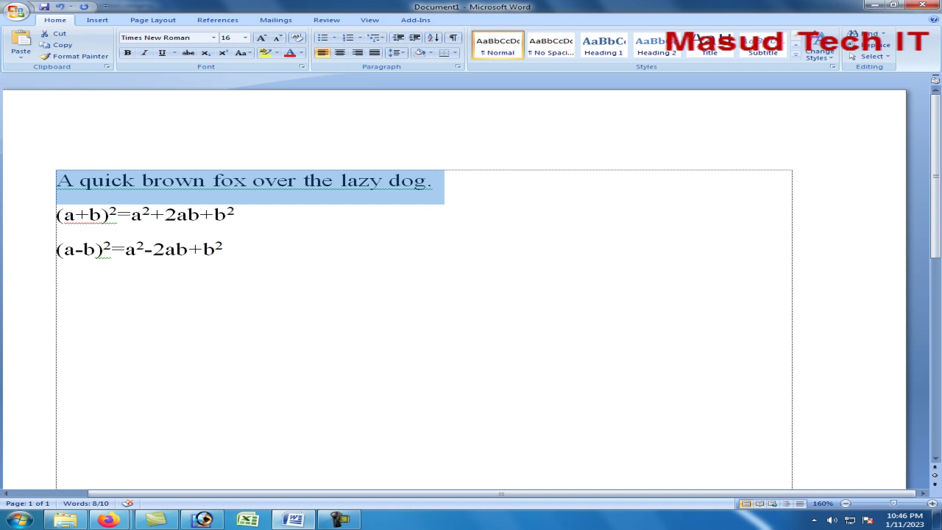
{"action": "left_click", "coordinate": [243, 53]}
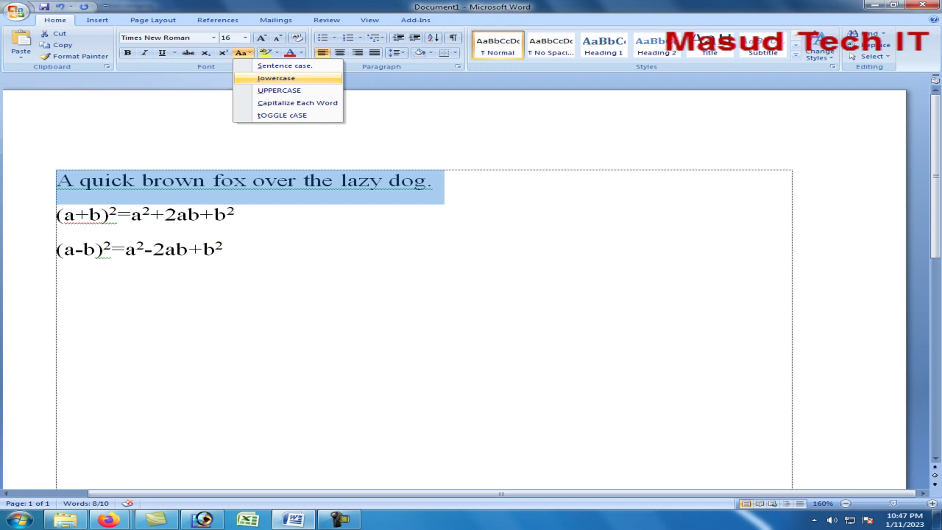
{"action": "left_click", "coordinate": [276, 78]}
{"action": "left_click", "coordinate": [406, 181]}
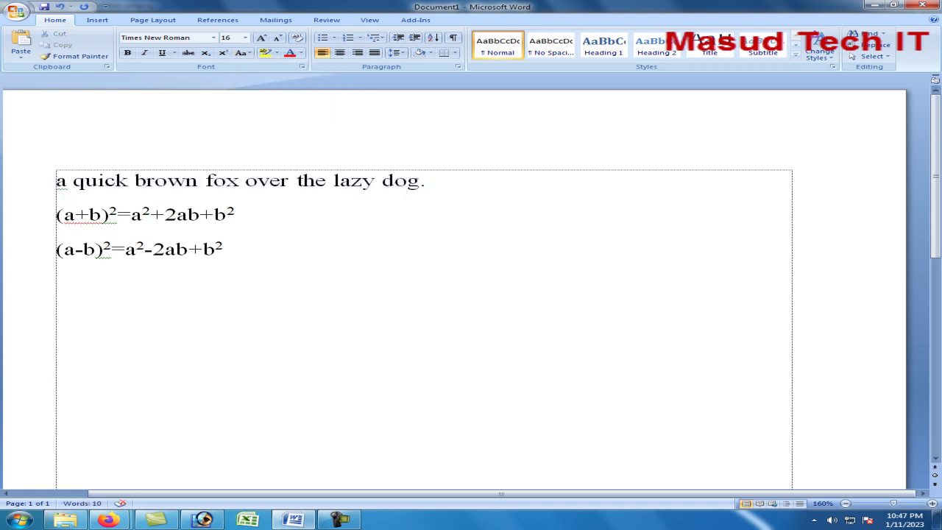
{"action": "left_click_drag", "start_coordinate": [437, 181], "coordinate": [56, 181]}
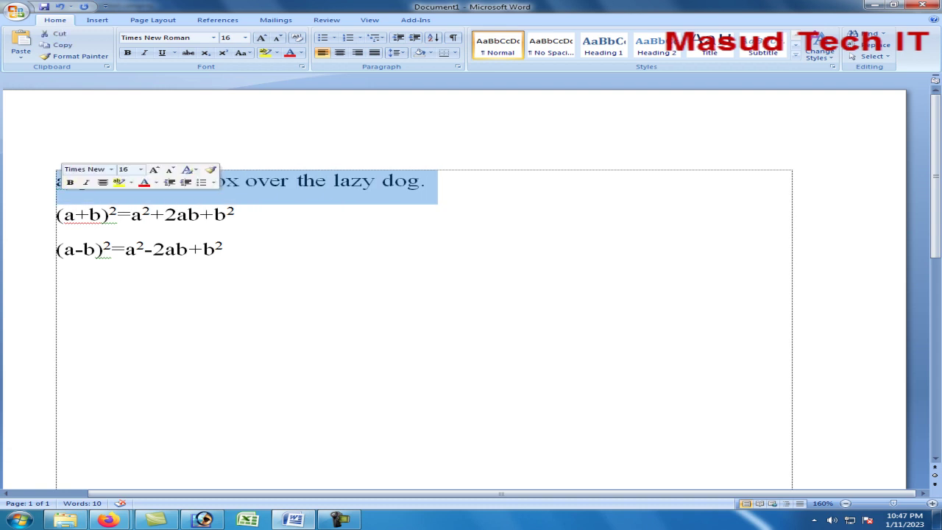
{"action": "left_click", "coordinate": [242, 53]}
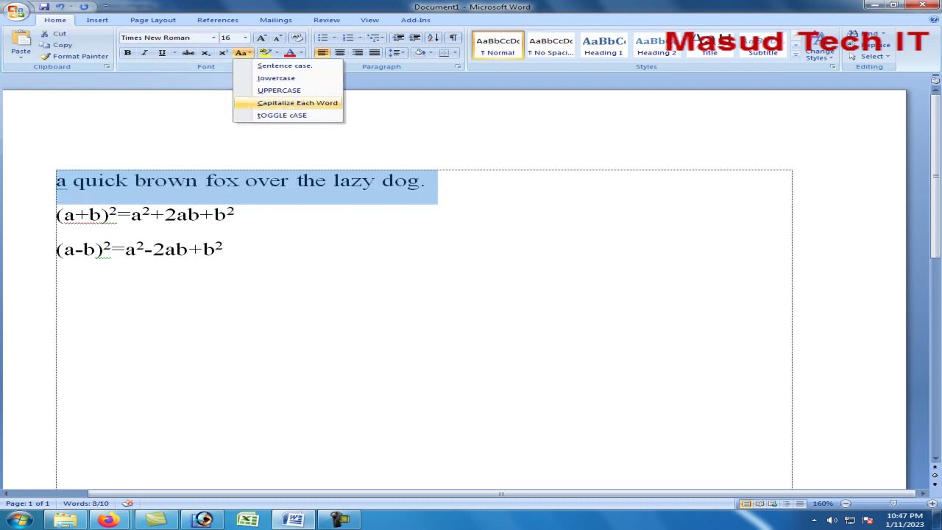